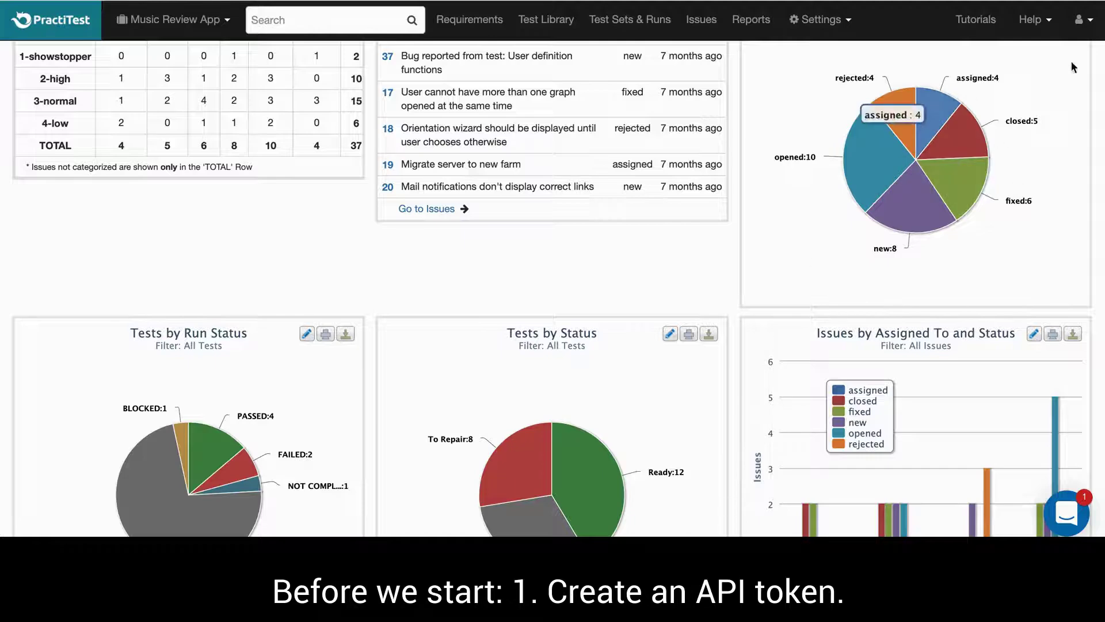
- Reveal the Personal API Token in Personal Settings and select it for copying
{"action": "left_click", "coordinate": [1089, 26]}
{"action": "left_click", "coordinate": [1061, 85]}
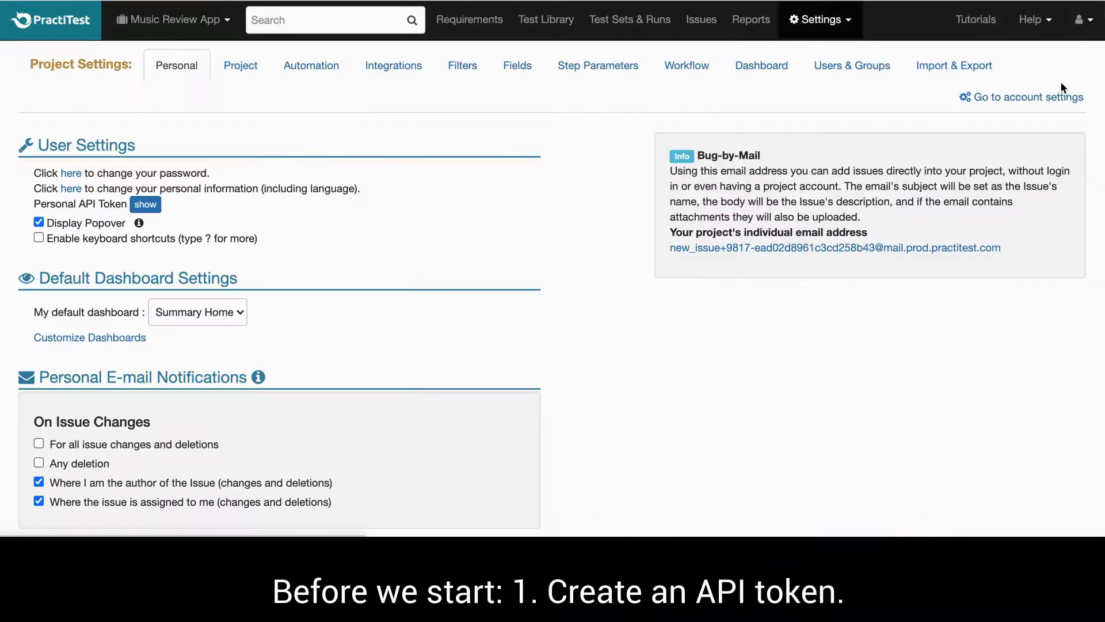
{"action": "left_click", "coordinate": [146, 204]}
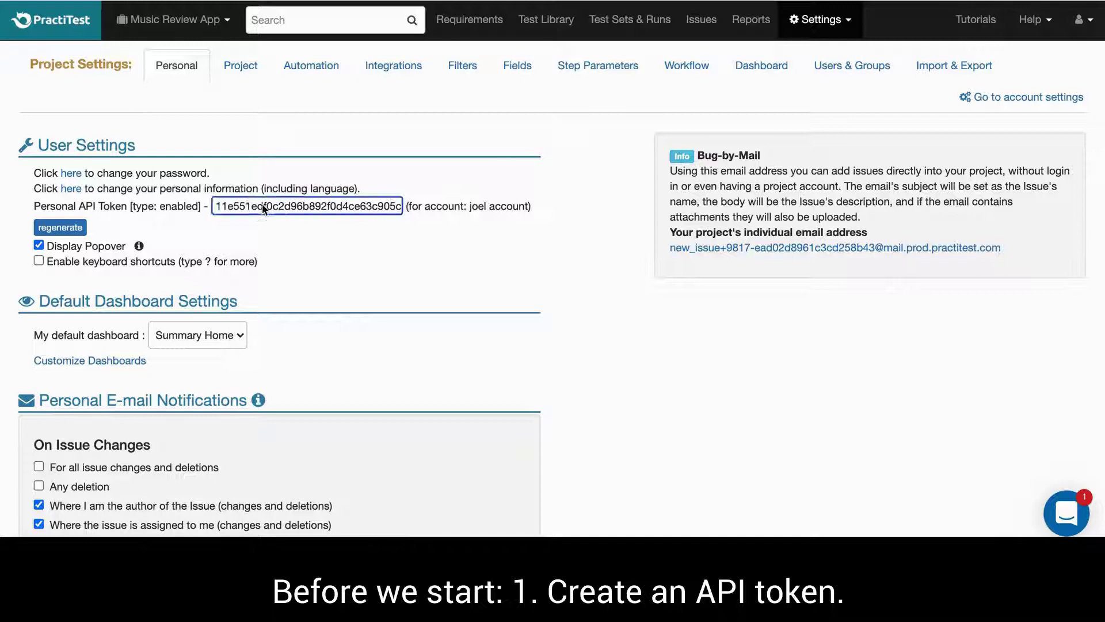
{"action": "double_click", "coordinate": [263, 207]}
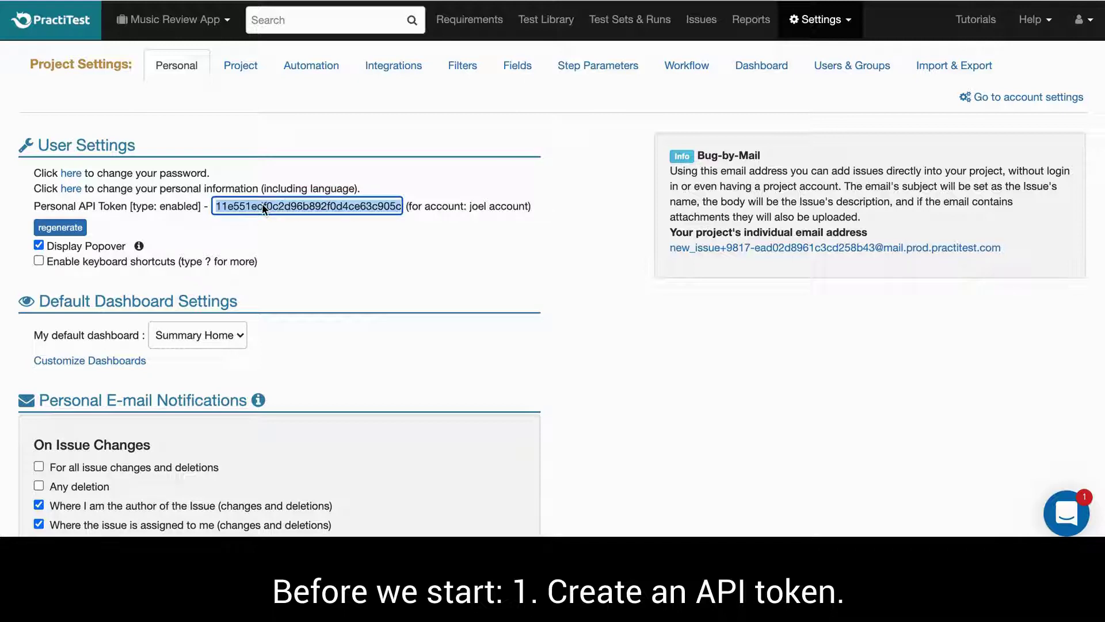
{"action": "left_click", "coordinate": [575, 190]}
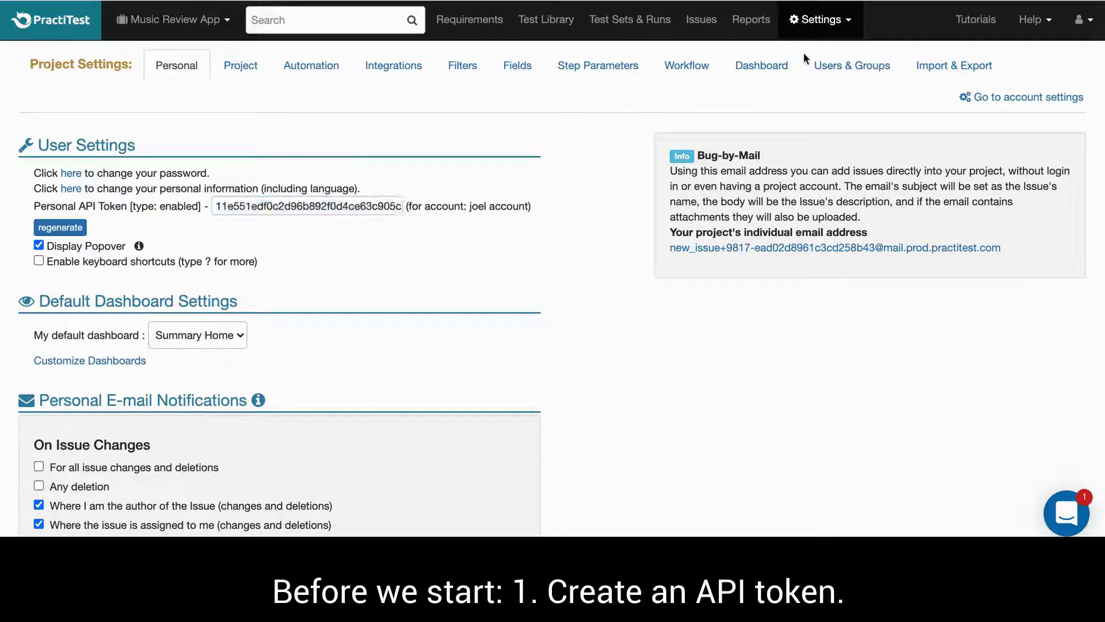
{"action": "left_click", "coordinate": [822, 22]}
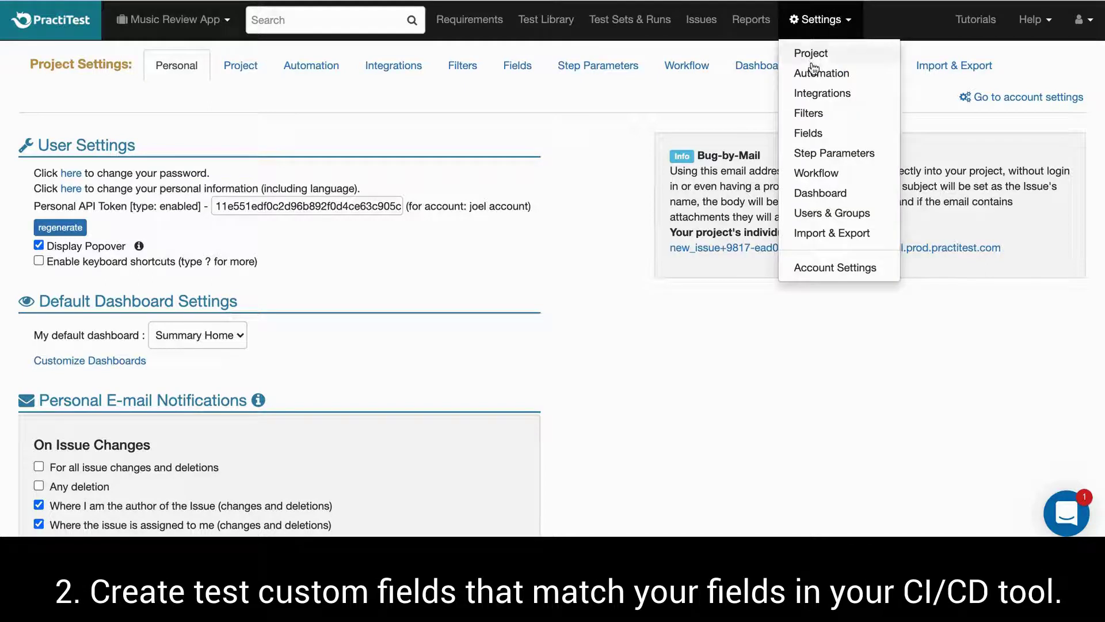
- Create and save a Text-format custom field named class_name, linked to Test
{"action": "left_click", "coordinate": [808, 132]}
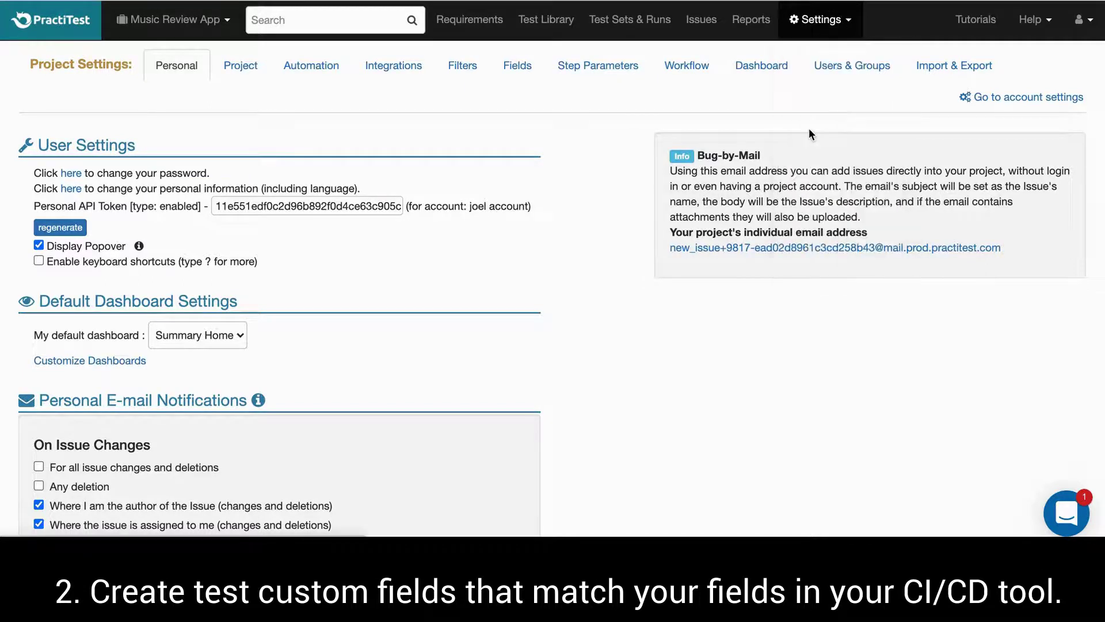
{"action": "scroll", "coordinate": [752, 146], "scroll_direction": "down", "scroll_amount": 10}
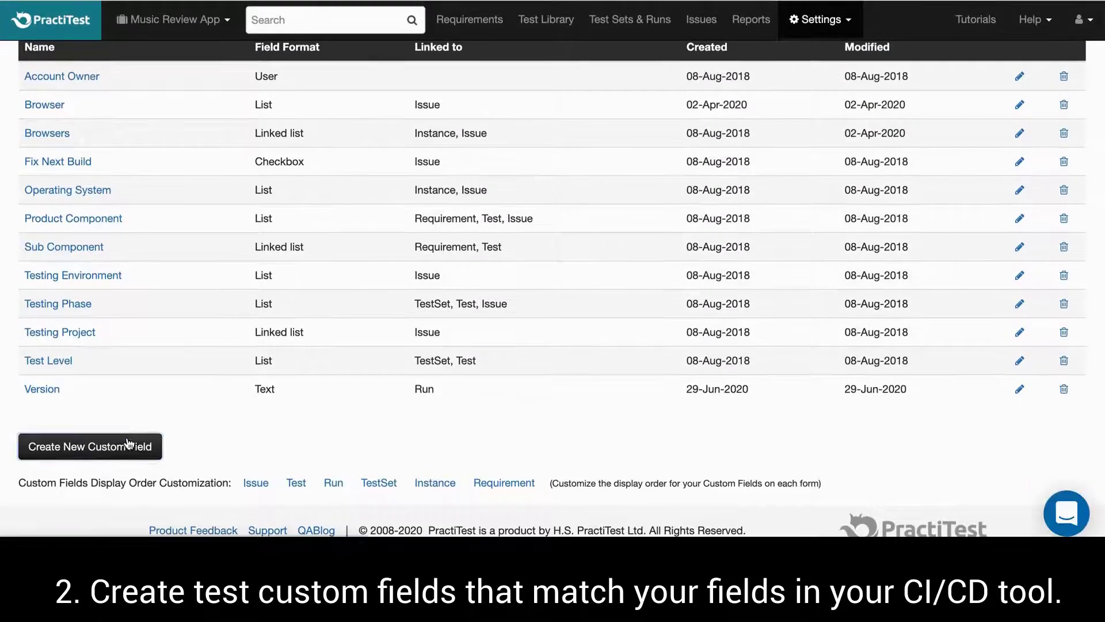
{"action": "left_click", "coordinate": [129, 445]}
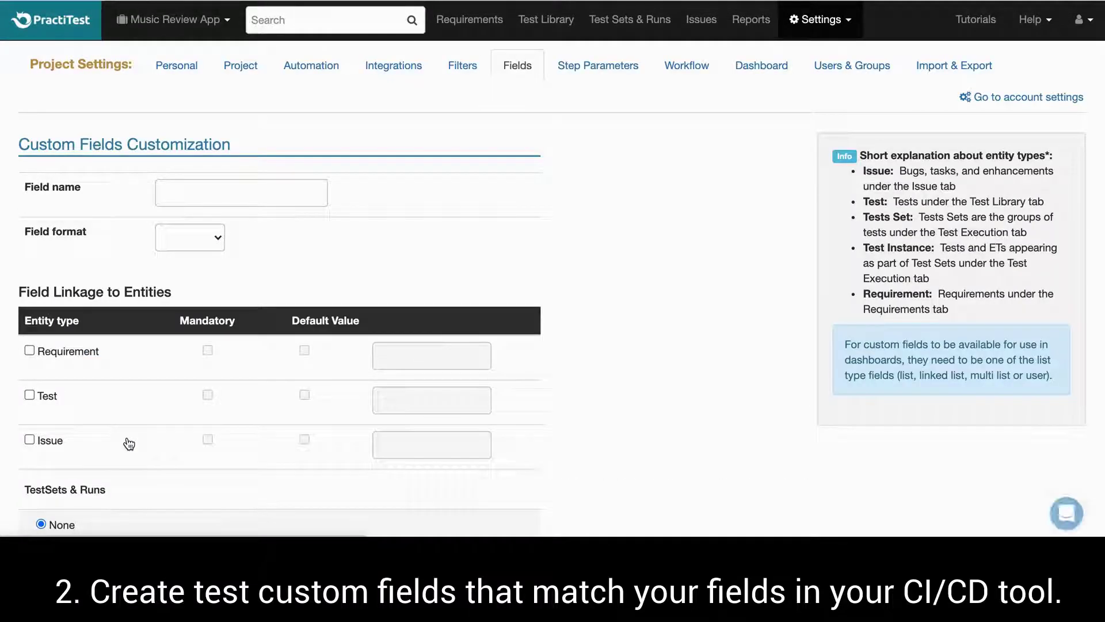
{"action": "left_click", "coordinate": [196, 195]}
{"action": "type", "text": "c"}
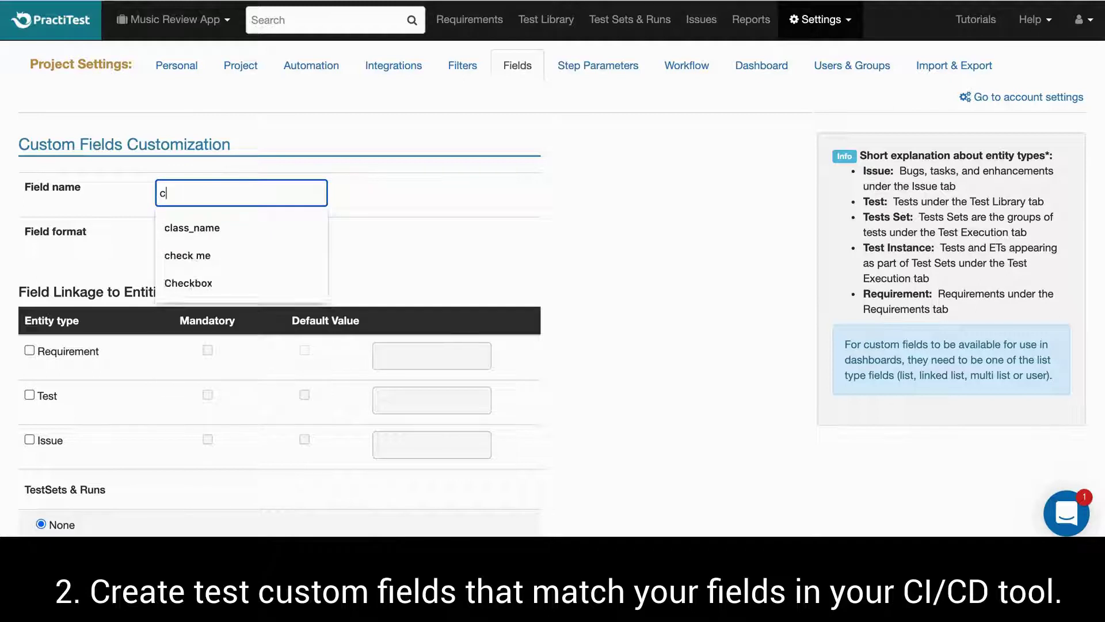
{"action": "type", "text": "lass_name"}
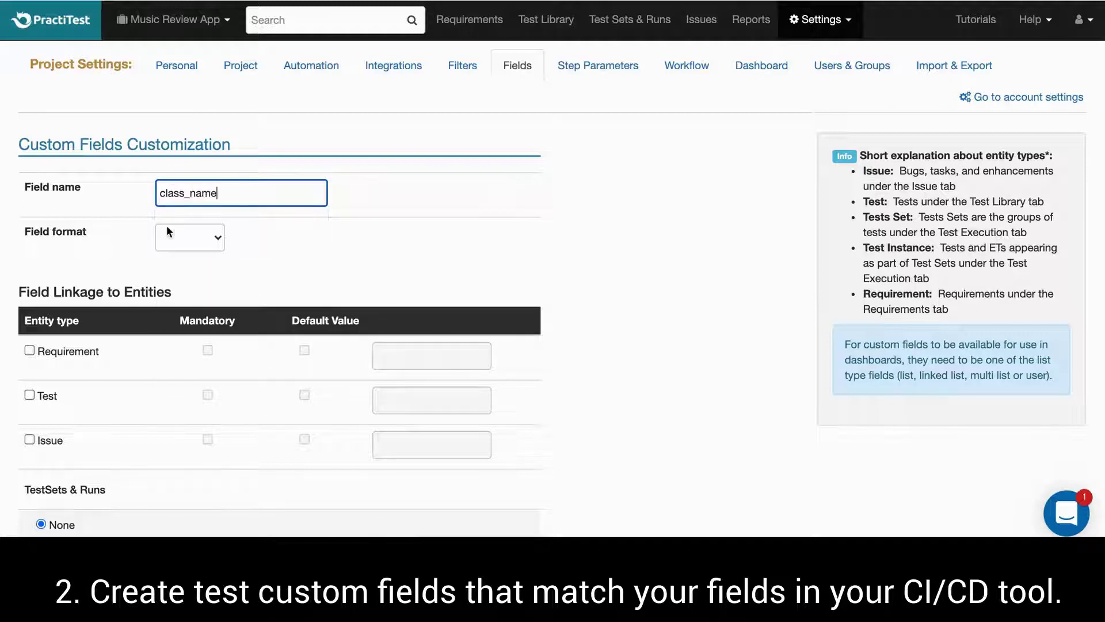
{"action": "left_click", "coordinate": [172, 240]}
{"action": "left_click", "coordinate": [174, 250]}
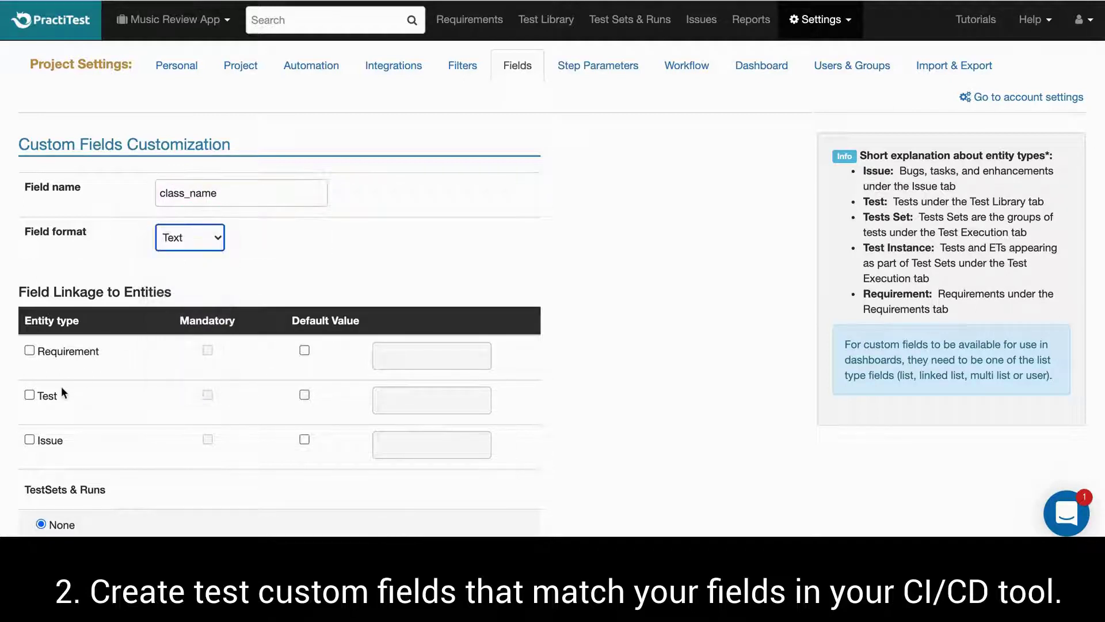
{"action": "left_click", "coordinate": [29, 394]}
{"action": "scroll", "coordinate": [144, 388], "scroll_direction": "down", "scroll_amount": 5}
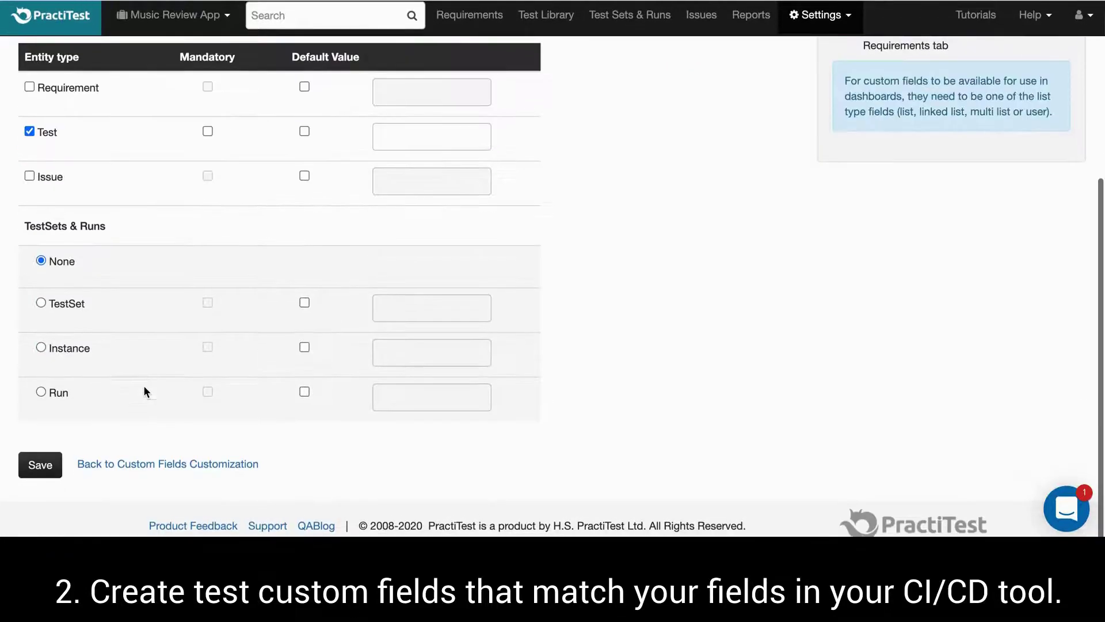
{"action": "left_click", "coordinate": [39, 470]}
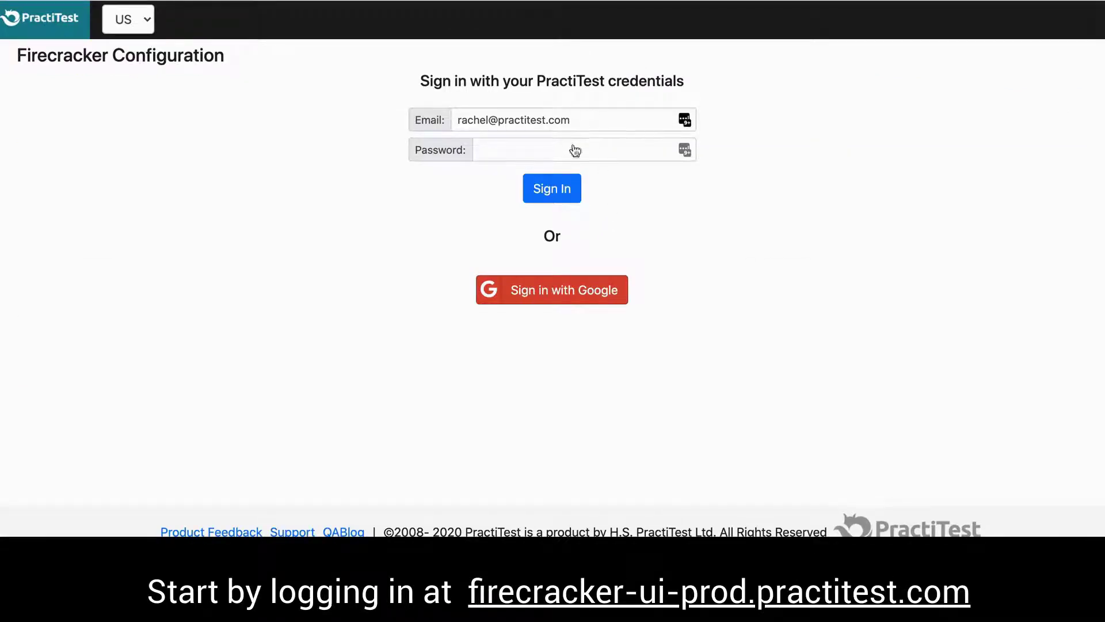
- Sign in to Firecracker with the account password and upload rspec3.xml as test results
{"action": "left_click", "coordinate": [547, 149]}
{"action": "type", "text": "********"}
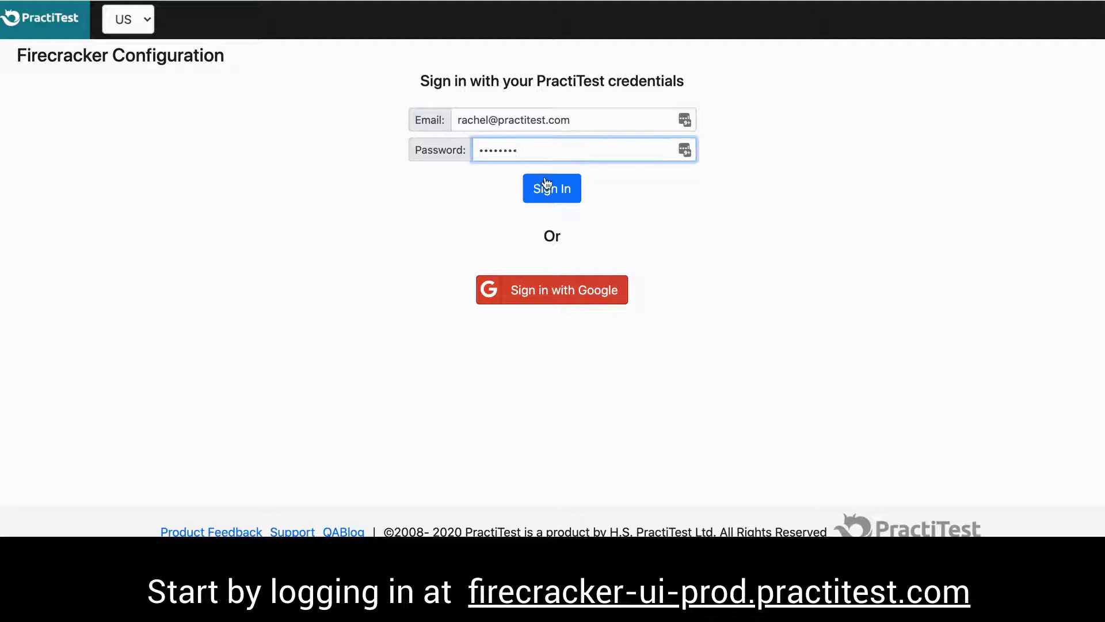
{"action": "left_click", "coordinate": [548, 195]}
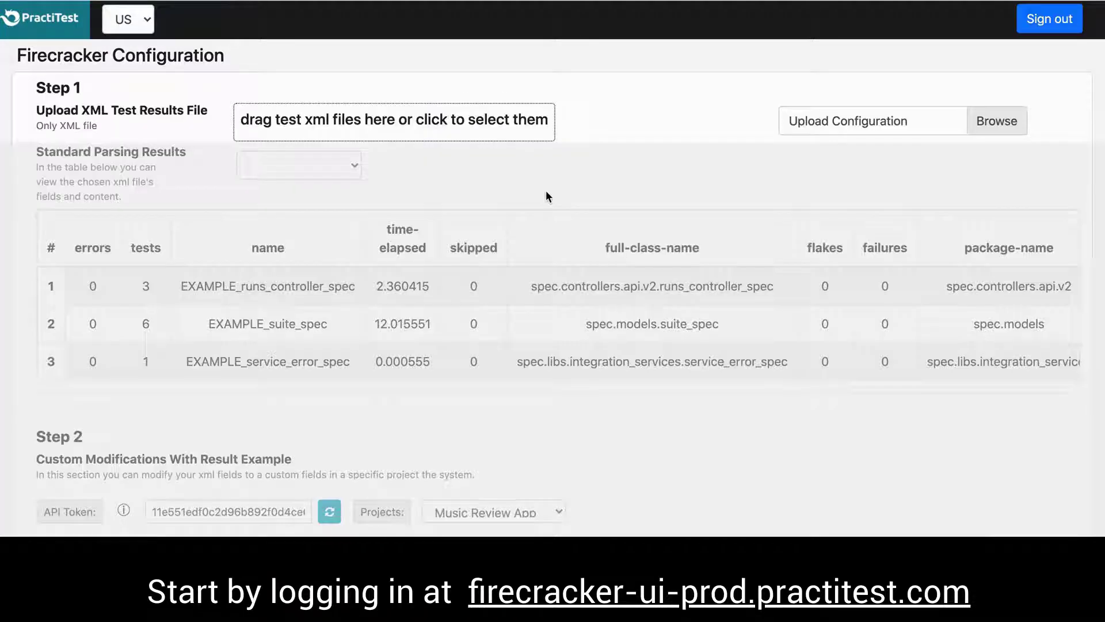
{"action": "left_click", "coordinate": [425, 129]}
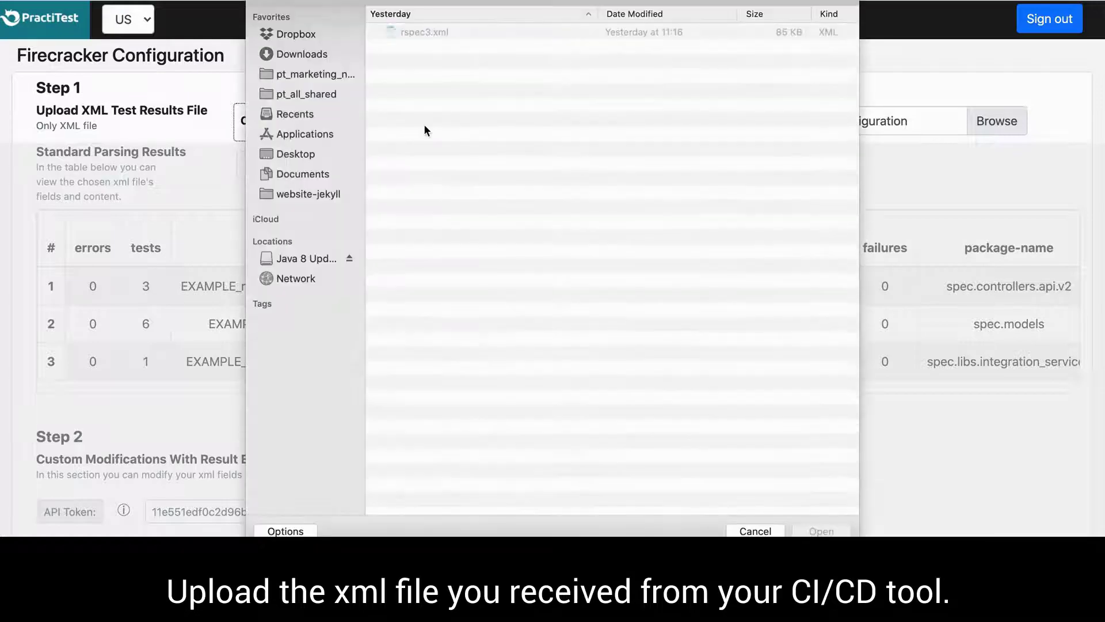
{"action": "double_click", "coordinate": [424, 33]}
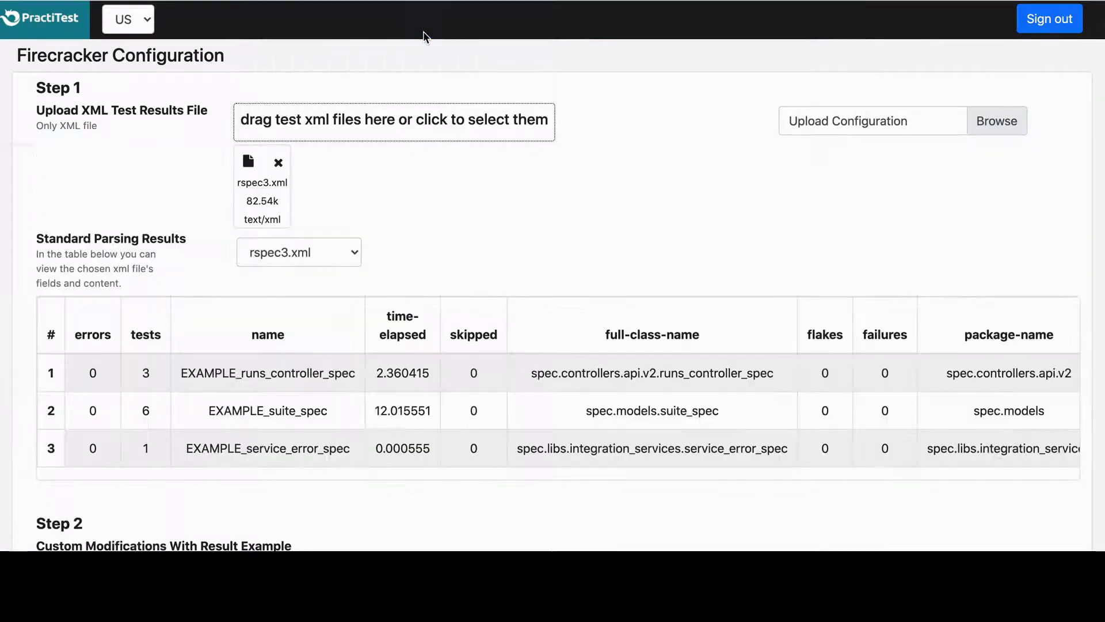
- Enter the personal API token, refresh projects, and choose Music Review App
{"action": "scroll", "coordinate": [41, 196], "scroll_direction": "down", "scroll_amount": 10}
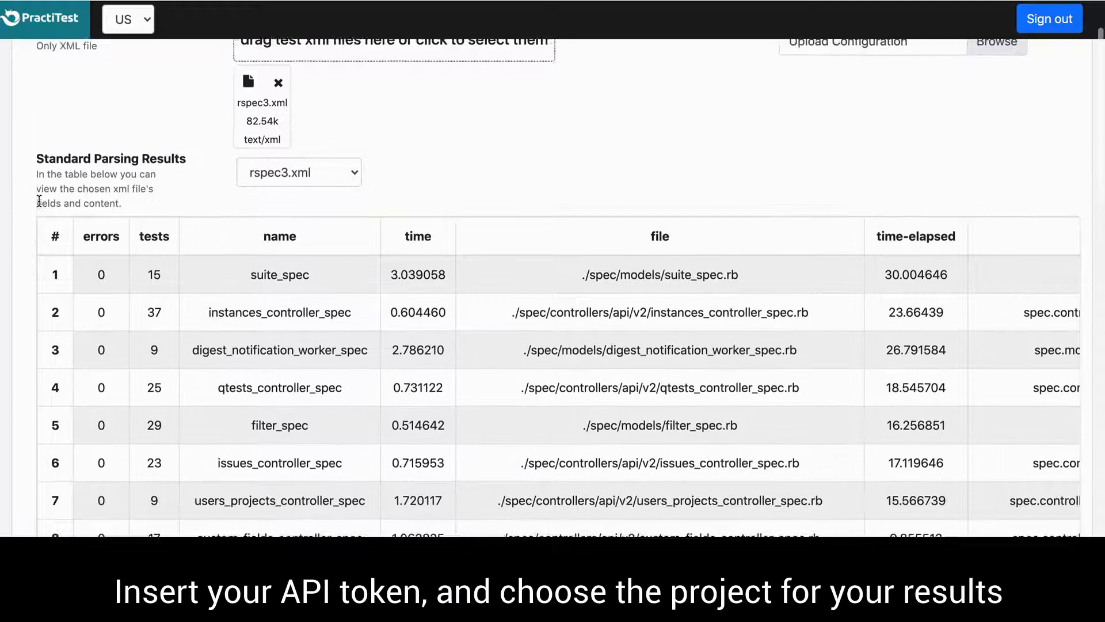
{"action": "scroll", "coordinate": [16, 240], "scroll_direction": "down", "scroll_amount": 4}
{"action": "triple_click", "coordinate": [256, 233]}
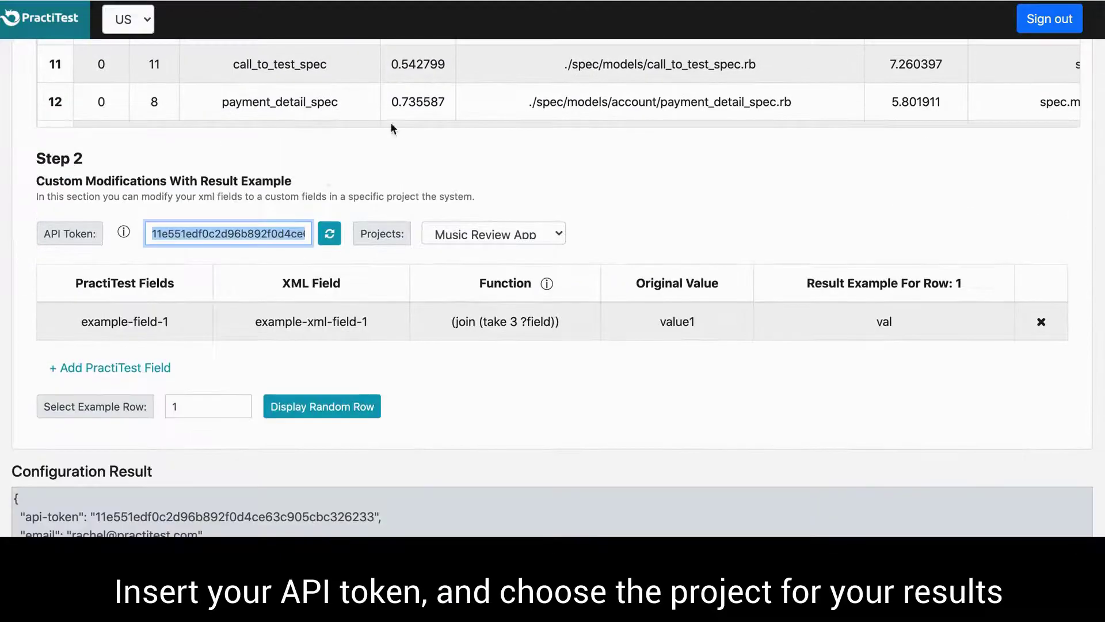
{"action": "key", "text": "End"}
{"action": "left_click", "coordinate": [330, 236]}
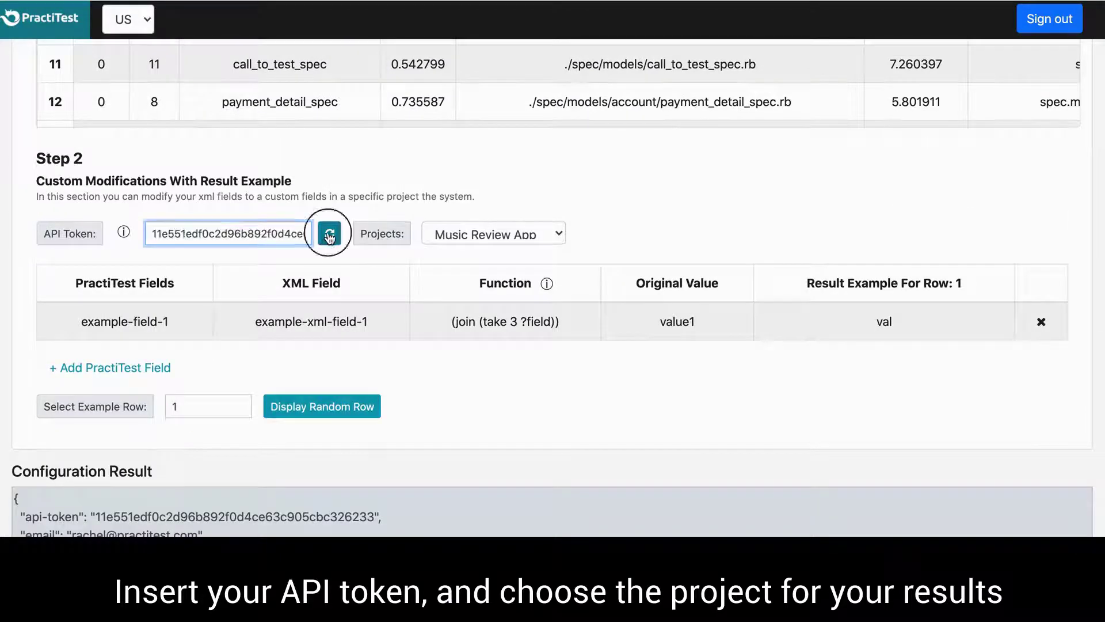
{"action": "left_click", "coordinate": [468, 236]}
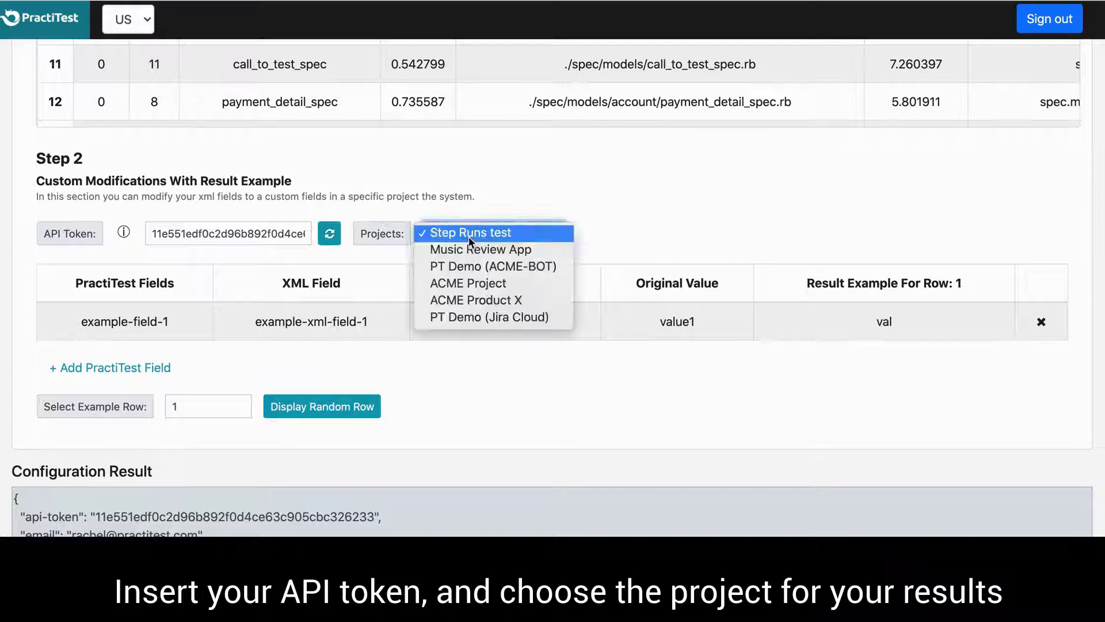
{"action": "left_click", "coordinate": [471, 249]}
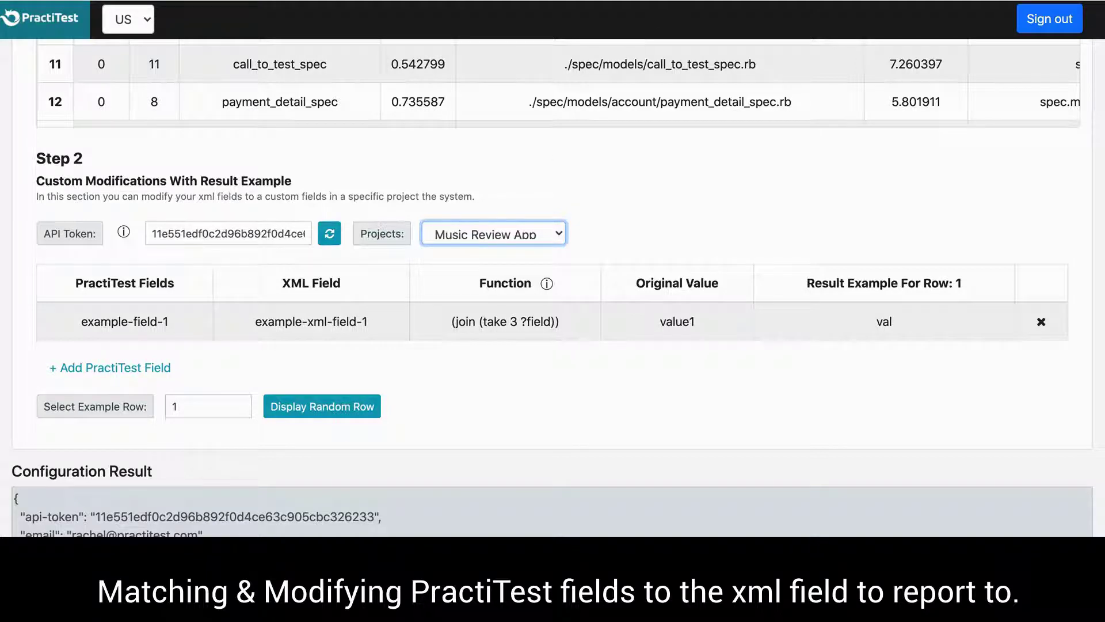
- Add a mapping row sending the XML classname field to Test: class_name
{"action": "left_click", "coordinate": [109, 367]}
{"action": "left_click", "coordinate": [171, 319]}
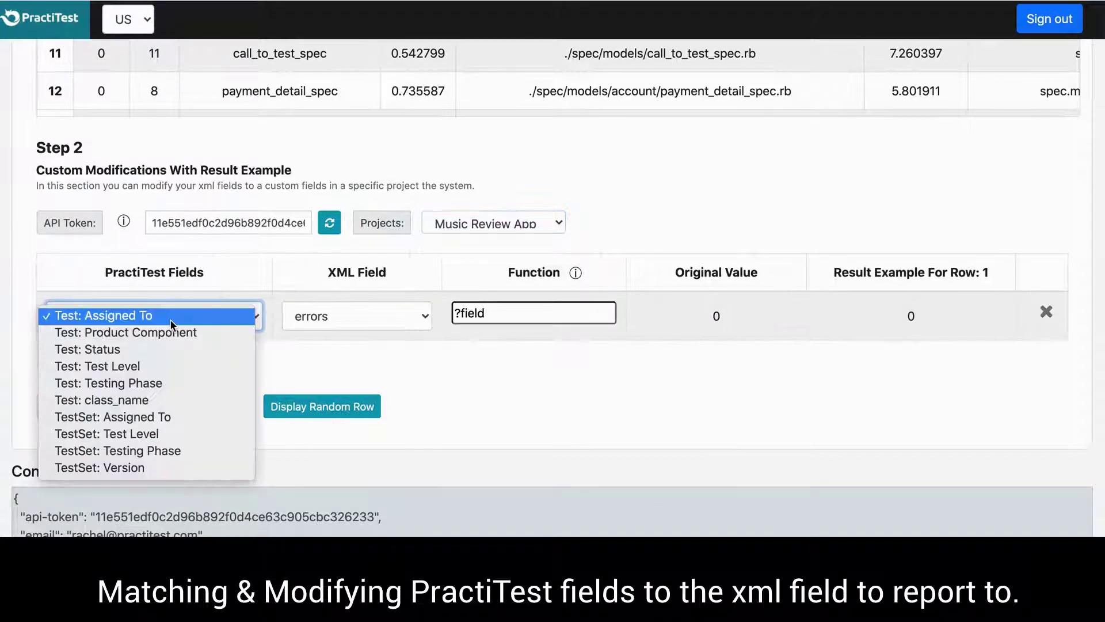
{"action": "left_click", "coordinate": [146, 399]}
{"action": "left_click", "coordinate": [356, 316]}
{"action": "left_click", "coordinate": [349, 416]}
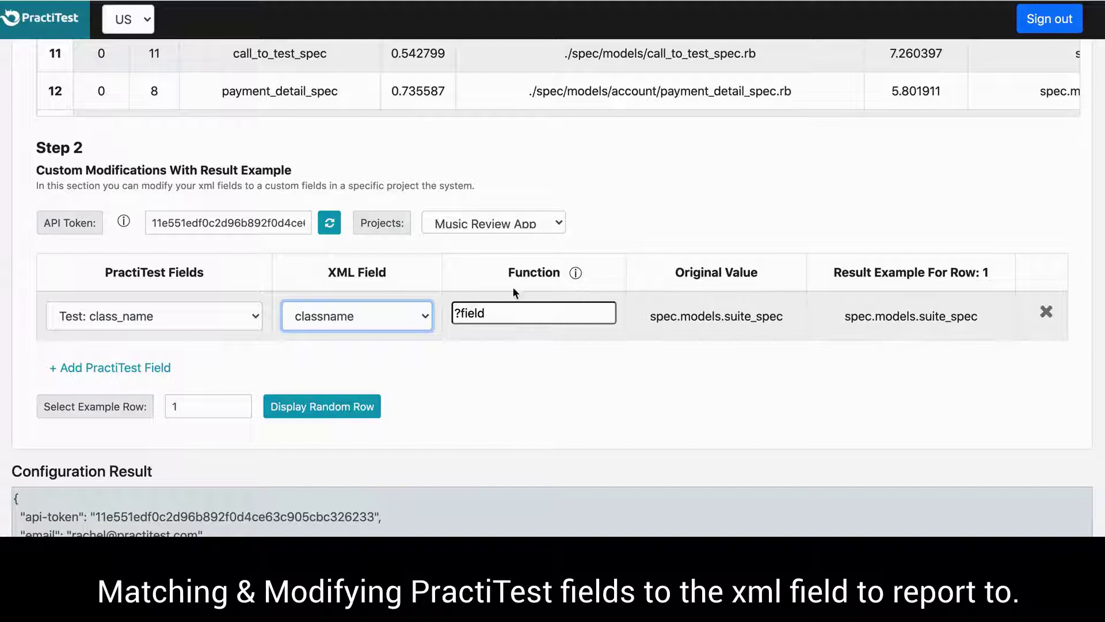
- Scroll through the parsing results table and set the example row to 2
{"action": "left_click", "coordinate": [172, 406]}
{"action": "scroll", "coordinate": [205, 391], "scroll_direction": "up", "scroll_amount": 5}
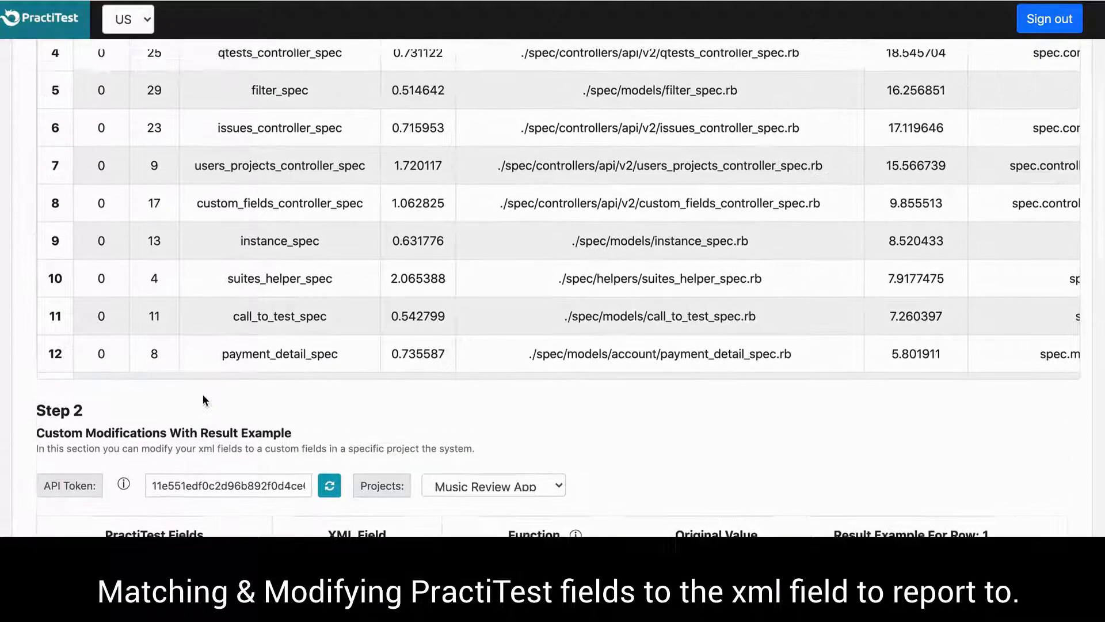
{"action": "scroll", "coordinate": [205, 400], "scroll_direction": "up", "scroll_amount": 6}
{"action": "left_click_drag", "start_coordinate": [99, 300], "coordinate": [493, 301]}
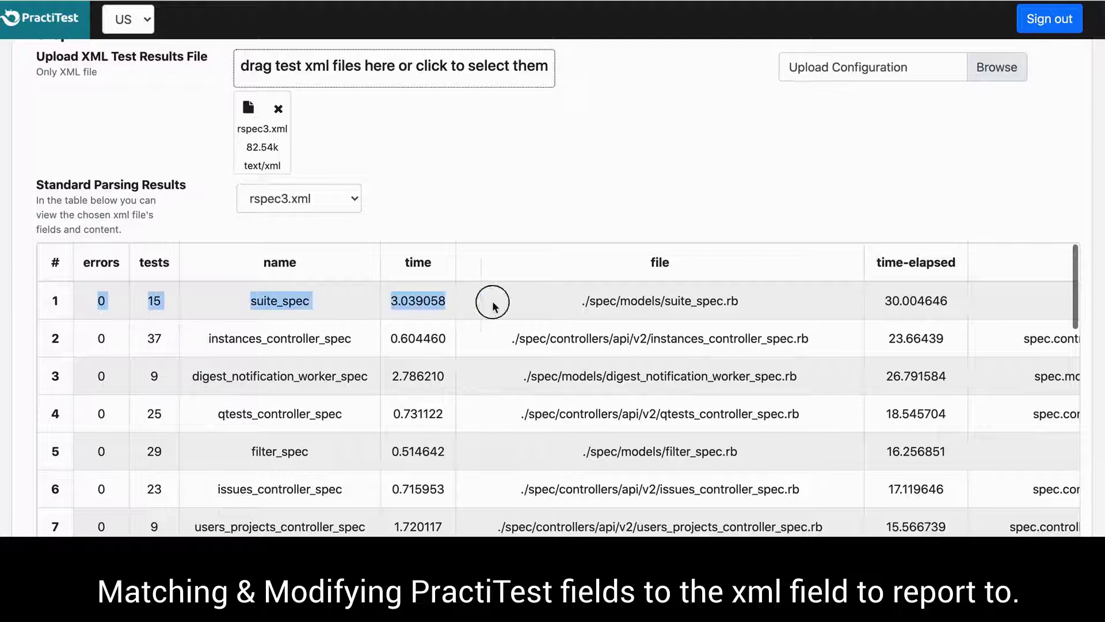
{"action": "scroll", "coordinate": [585, 303], "scroll_direction": "right", "scroll_amount": 5}
{"action": "left_click_drag", "start_coordinate": [680, 300], "coordinate": [815, 306]}
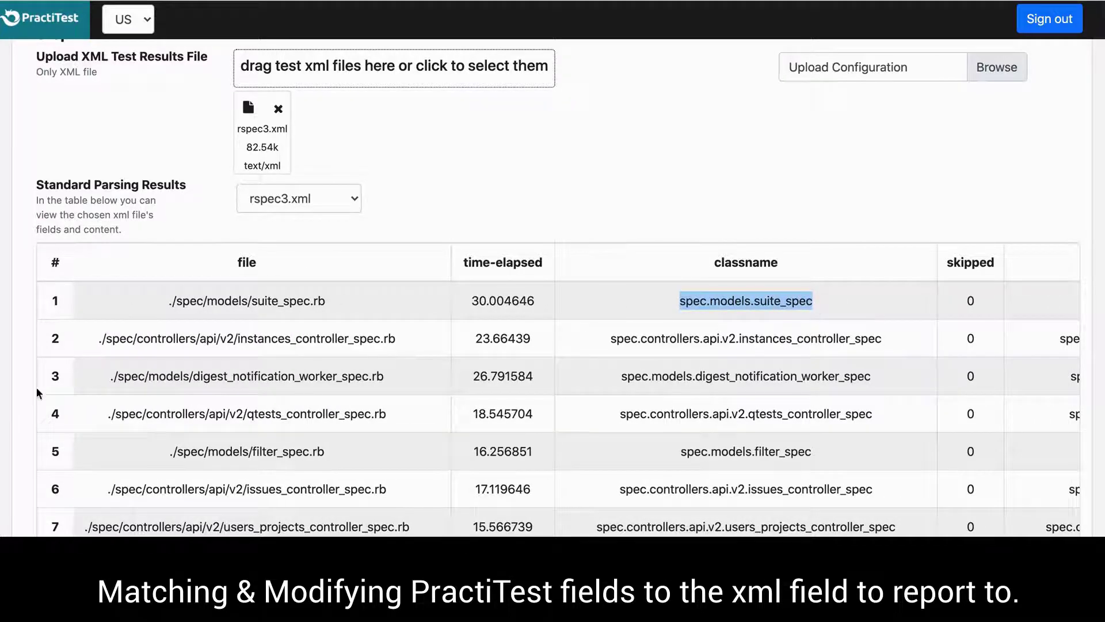
{"action": "scroll", "coordinate": [48, 502], "scroll_direction": "down", "scroll_amount": 9}
{"action": "scroll", "coordinate": [47, 501], "scroll_direction": "down", "scroll_amount": 15}
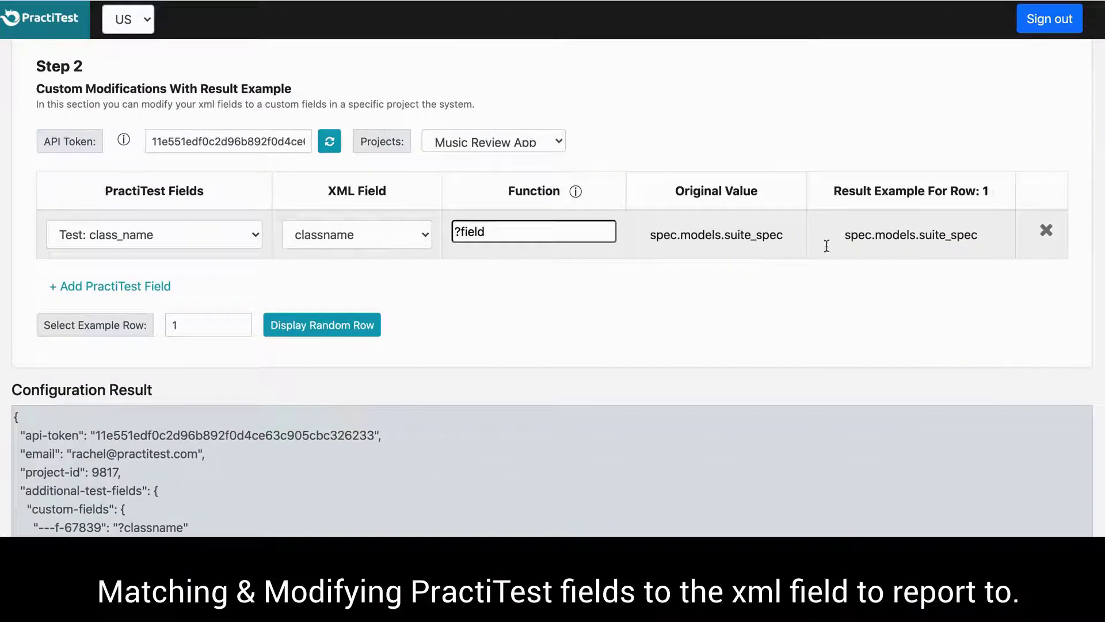
{"action": "type", "text": "2"}
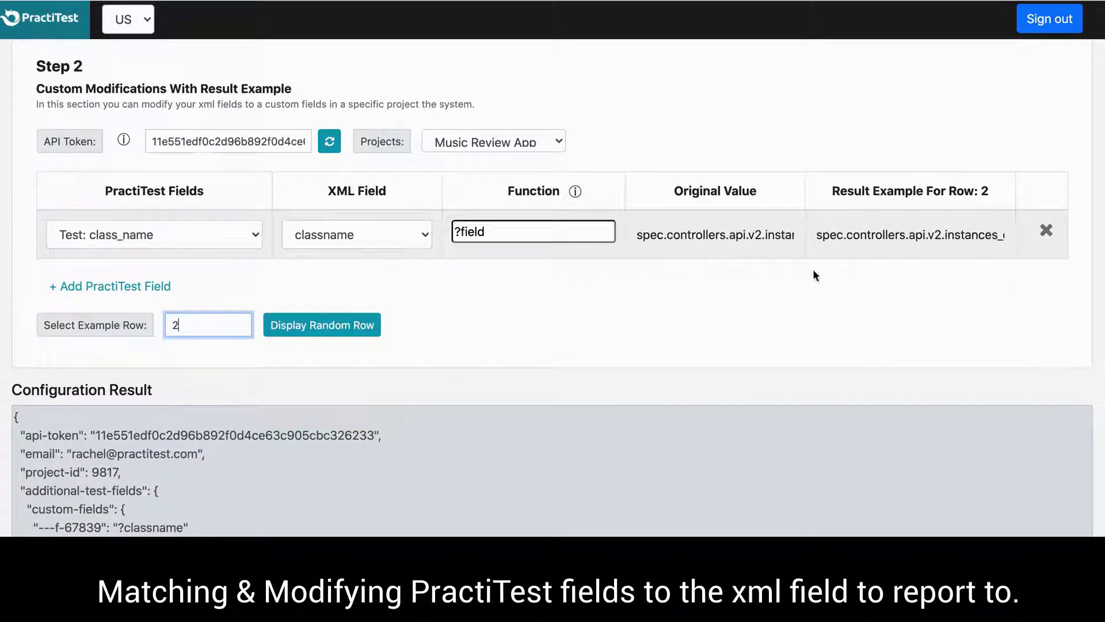
- Review the row 2 preview, then clear the example row number
{"action": "scroll", "coordinate": [52, 288], "scroll_direction": "up", "scroll_amount": 15}
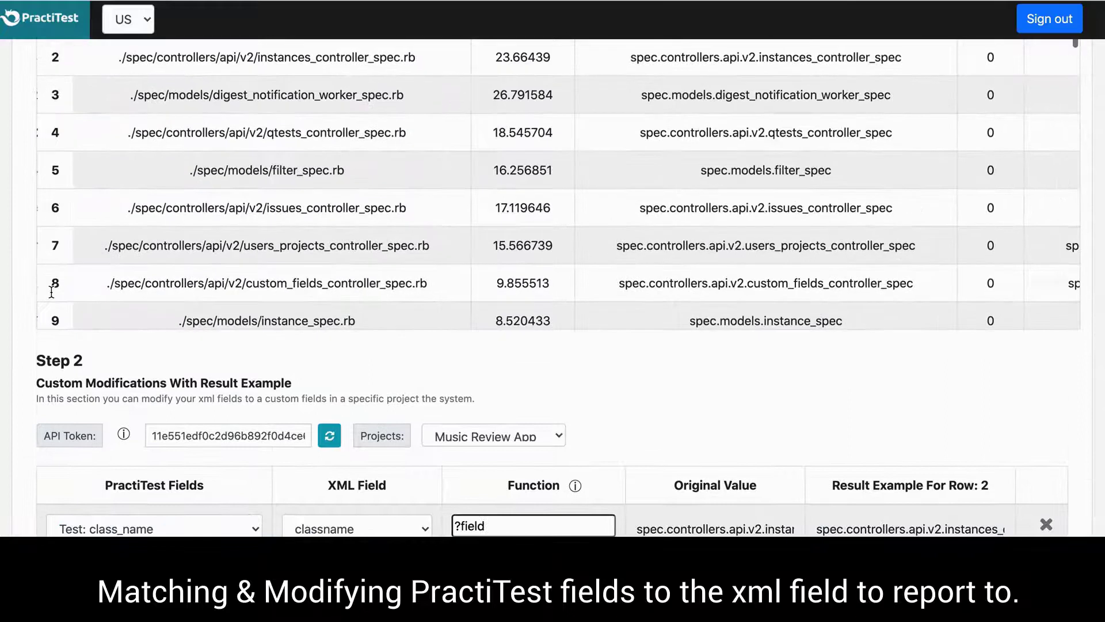
{"action": "scroll", "coordinate": [80, 116], "scroll_direction": "up", "scroll_amount": 5}
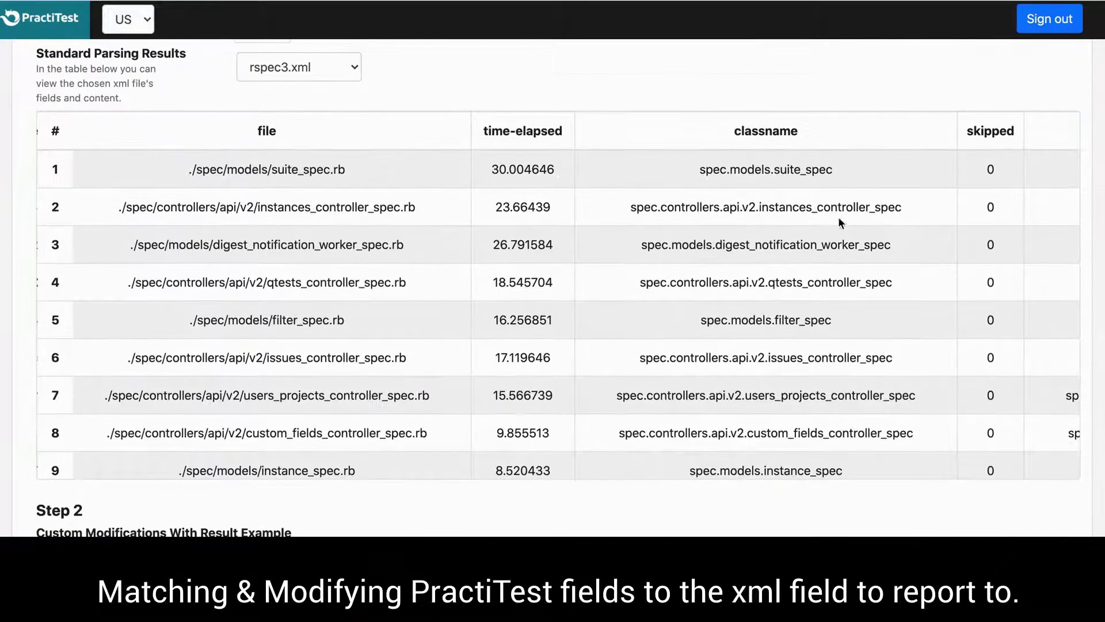
{"action": "scroll", "coordinate": [523, 505], "scroll_direction": "down", "scroll_amount": 5}
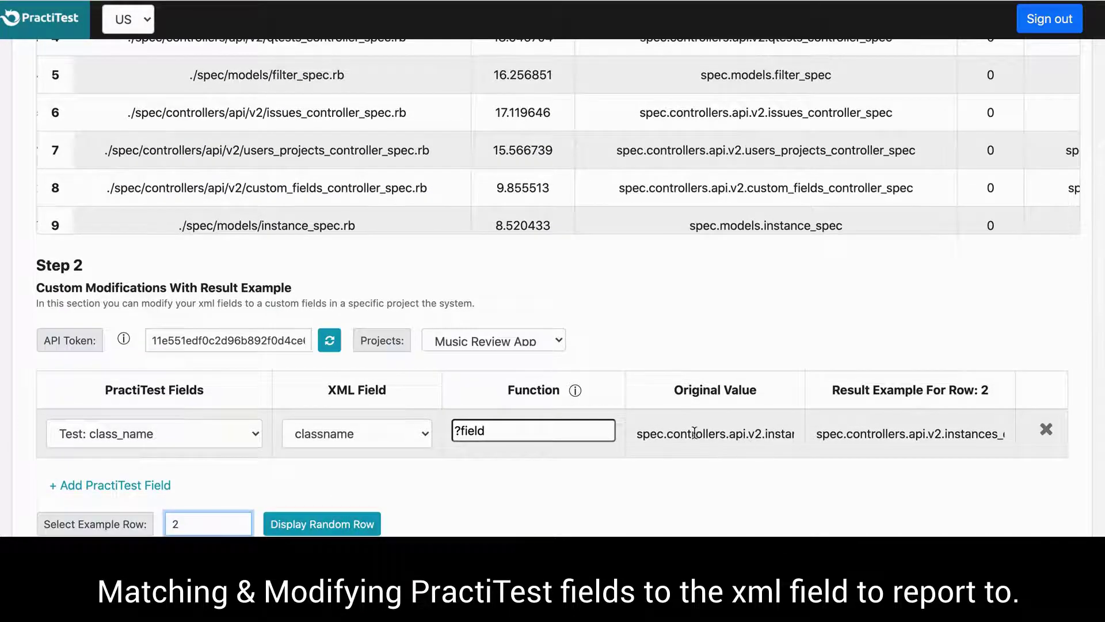
{"action": "scroll", "coordinate": [731, 429], "scroll_direction": "down", "scroll_amount": 10}
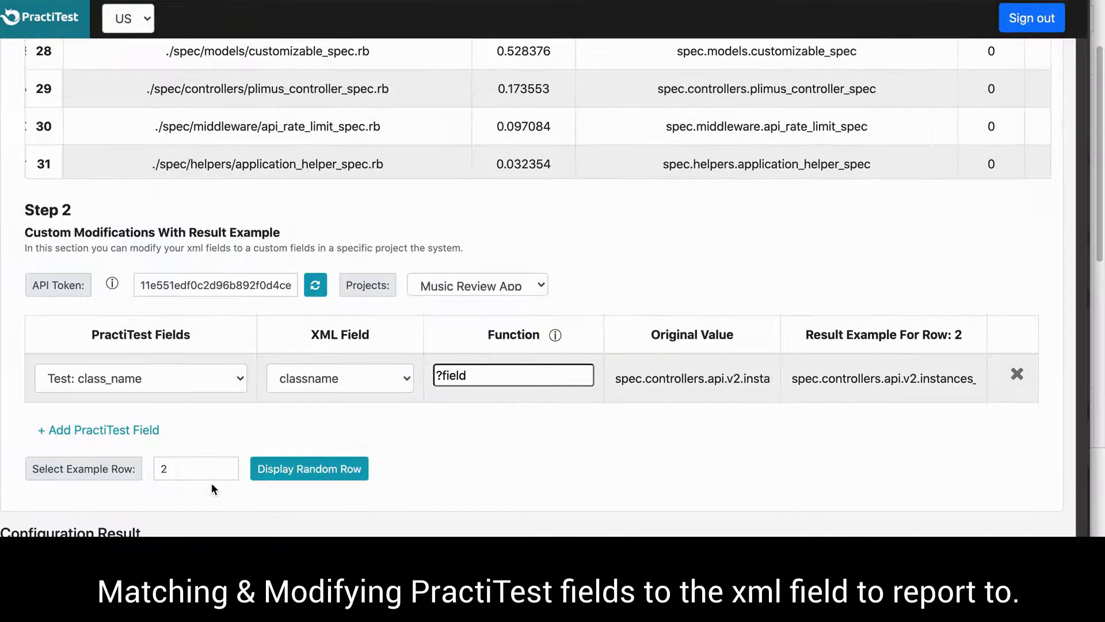
{"action": "left_click", "coordinate": [189, 478]}
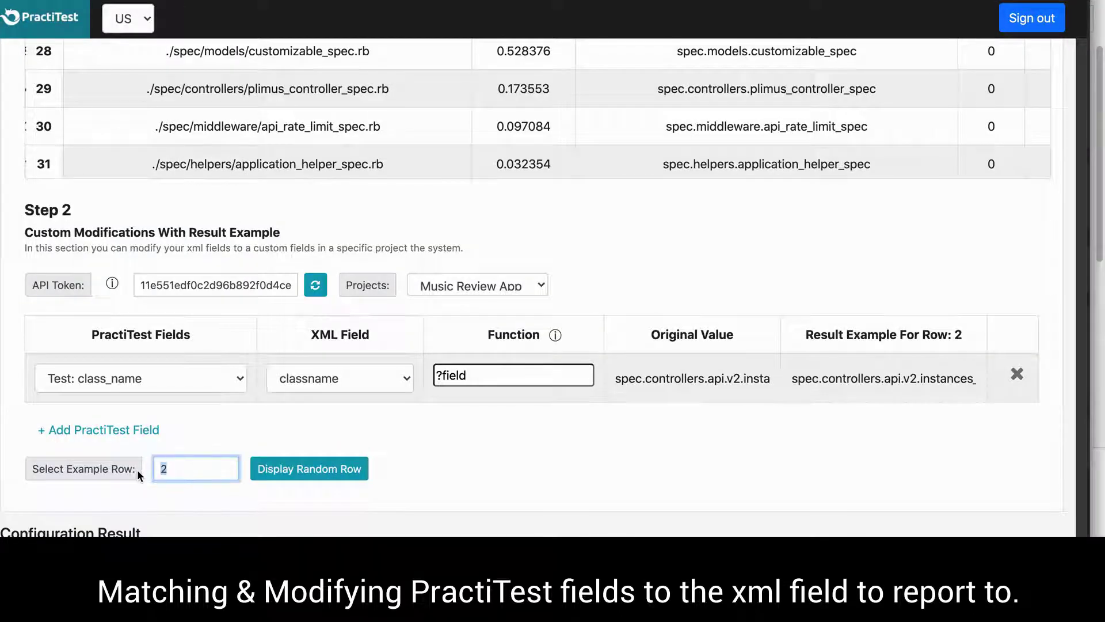
{"action": "key", "text": "BackSpace"}
- Reset the example row to 1 and map classname to Test: area with the join/drop/take/tokenize function
{"action": "type", "text": "1"}
{"action": "left_click", "coordinate": [122, 432]}
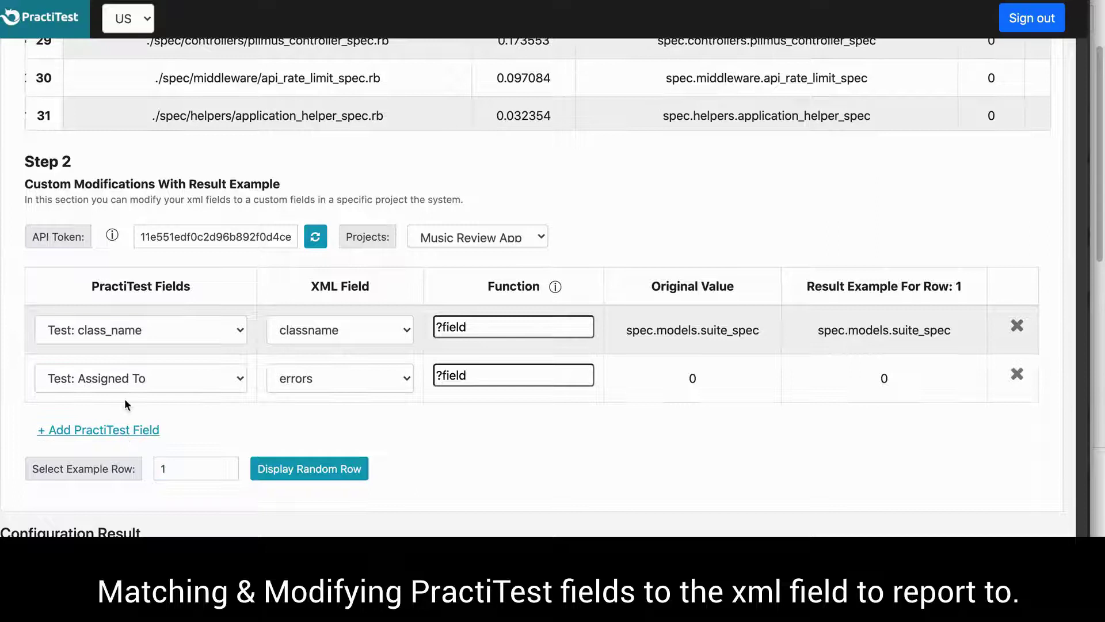
{"action": "left_click", "coordinate": [125, 380]}
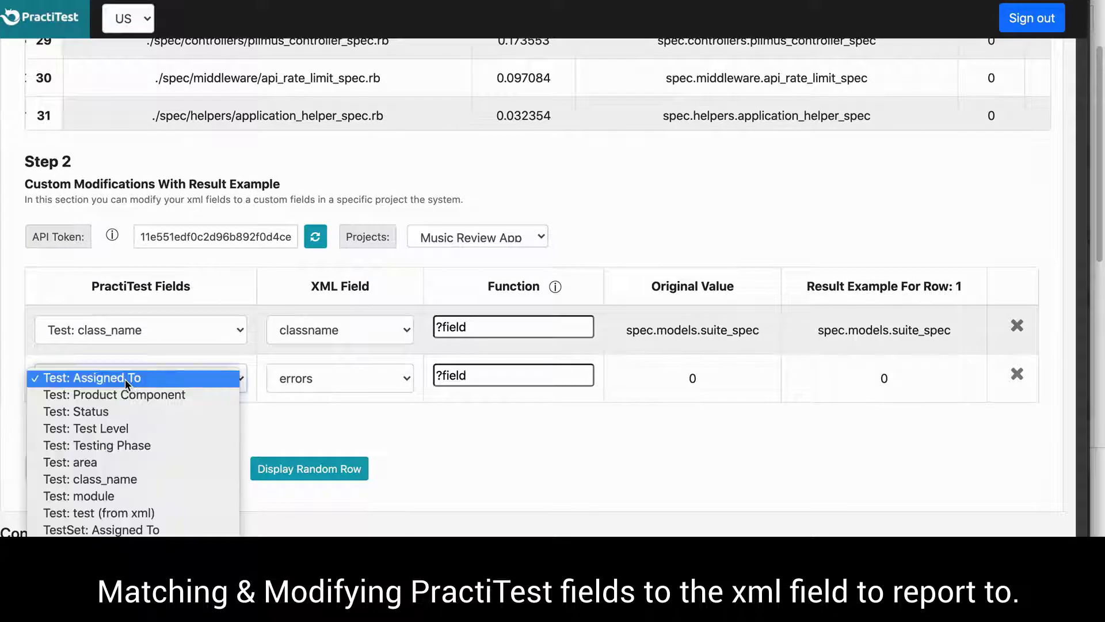
{"action": "left_click", "coordinate": [111, 464]}
{"action": "left_click", "coordinate": [291, 379]}
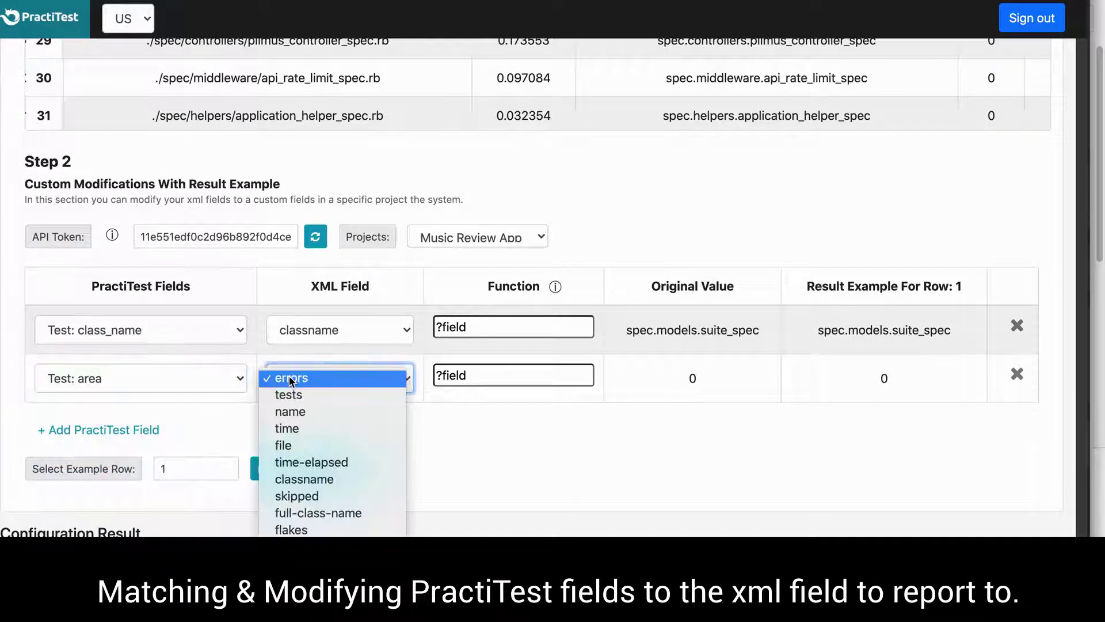
{"action": "left_click", "coordinate": [304, 479]}
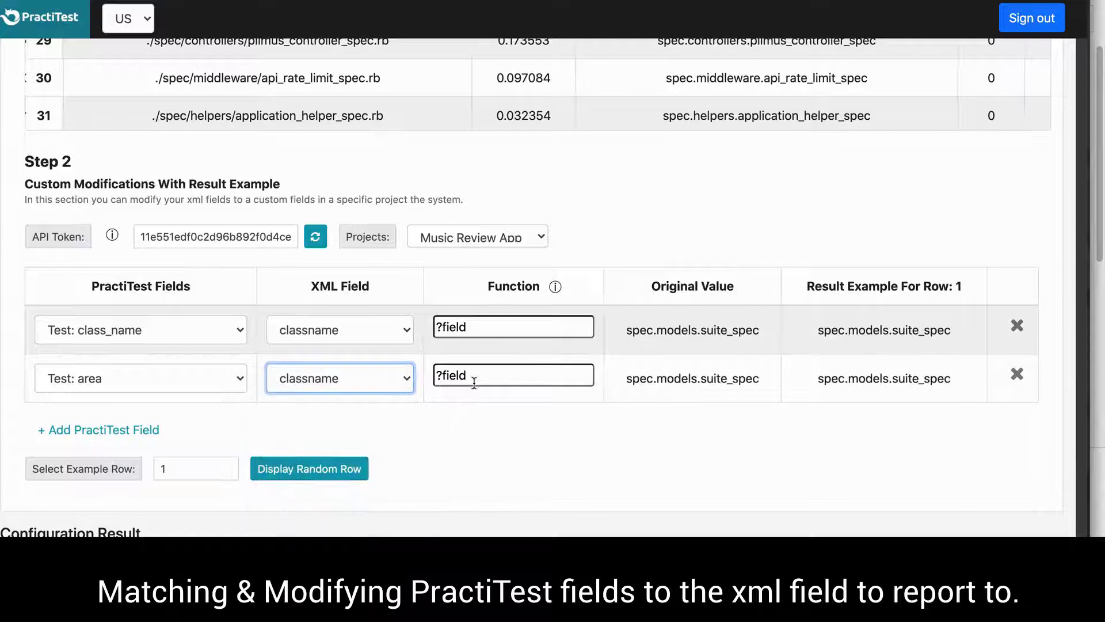
{"action": "left_click_drag", "start_coordinate": [474, 380], "coordinate": [435, 375]}
{"action": "key", "text": "ctrl+v"}
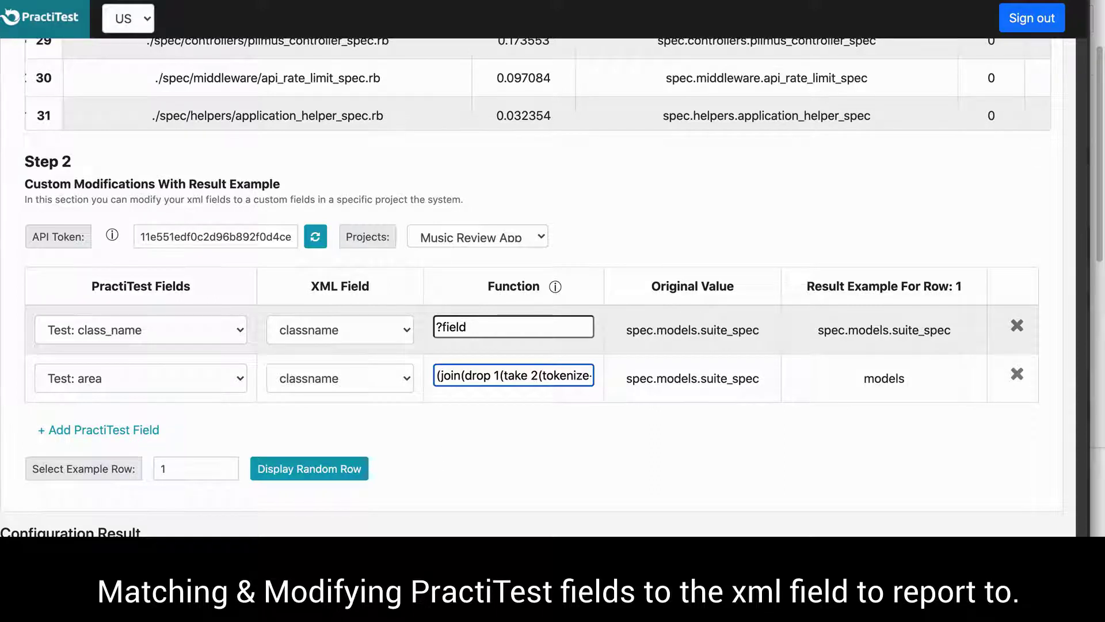
- Add a third row mapping classname to Test: test (from xml) via the join/drop/tokenize function
{"action": "left_click", "coordinate": [113, 431]}
{"action": "left_click", "coordinate": [175, 378]}
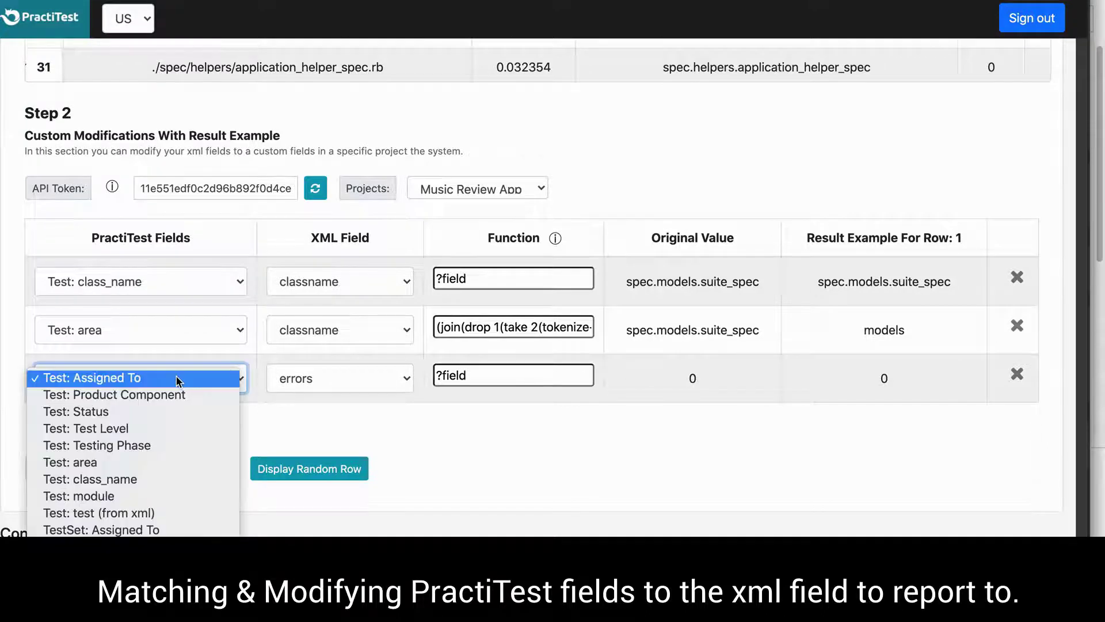
{"action": "left_click", "coordinate": [164, 511]}
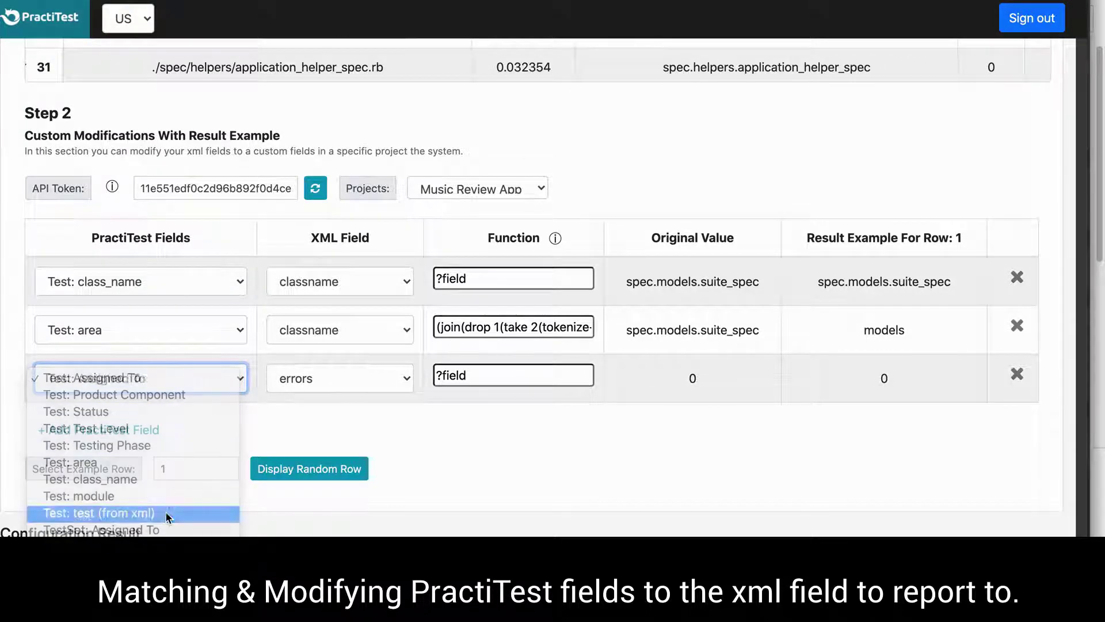
{"action": "left_click", "coordinate": [310, 378]}
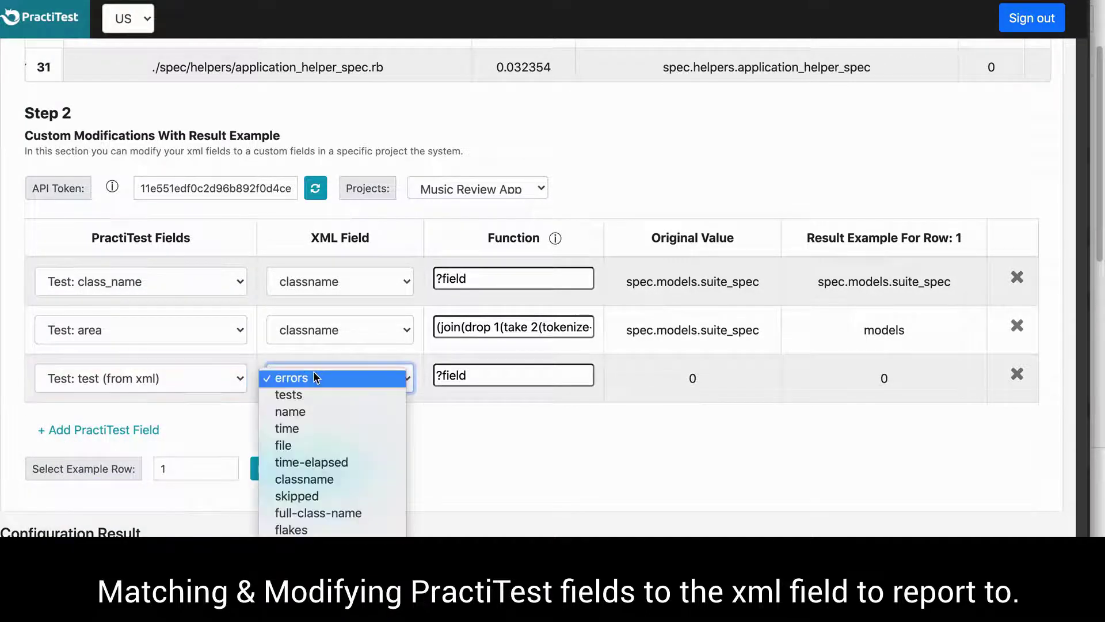
{"action": "left_click", "coordinate": [322, 479]}
{"action": "left_click", "coordinate": [481, 375]}
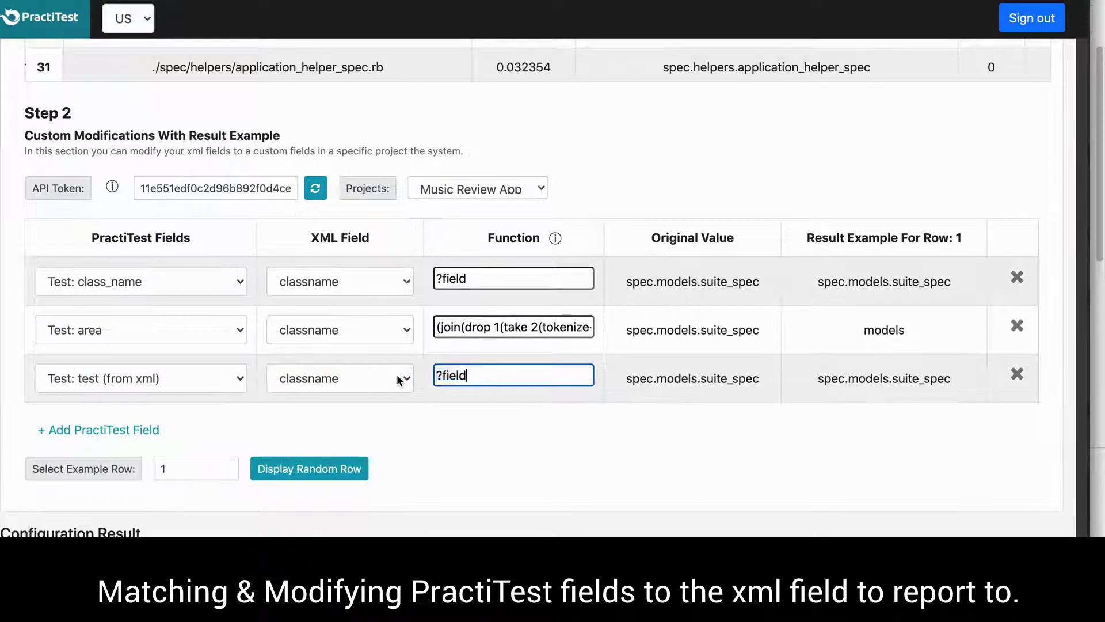
{"action": "key", "text": "ctrl+a"}
{"action": "key", "text": "ctrl+v"}
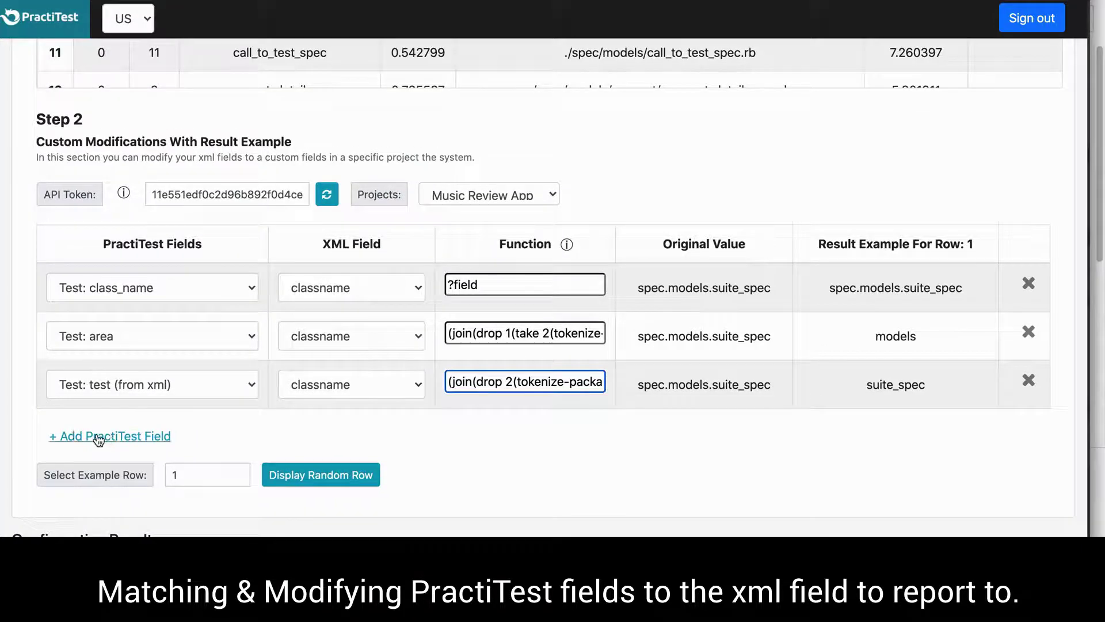
- Add a fourth row setting Test: Project (from xml) to the constant Jenkins-Project-1
{"action": "left_click", "coordinate": [102, 437]}
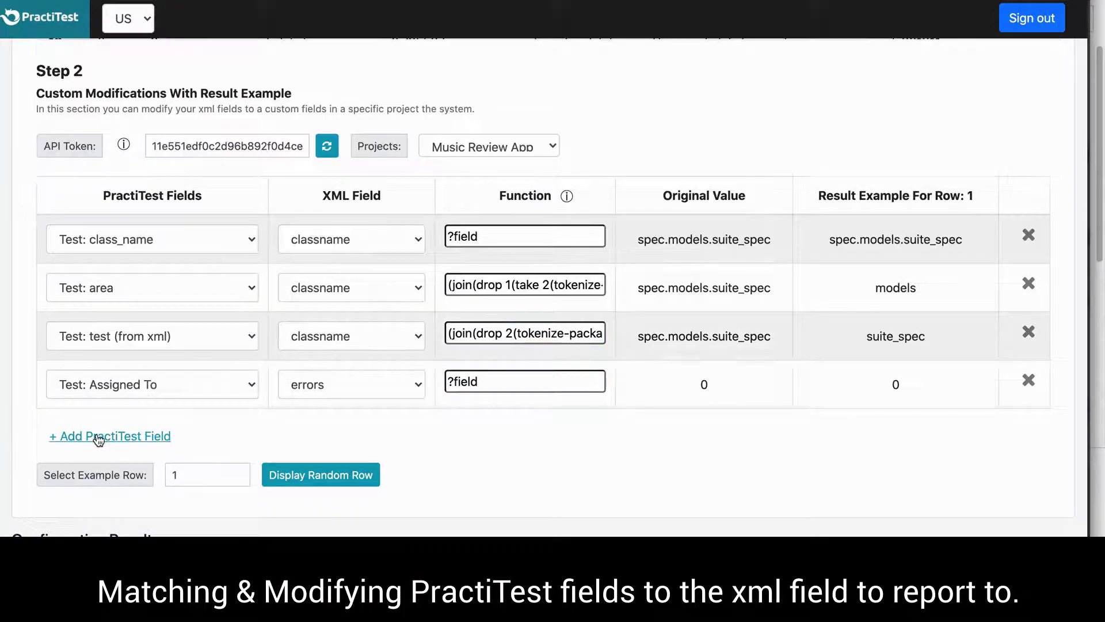
{"action": "left_click", "coordinate": [163, 385]}
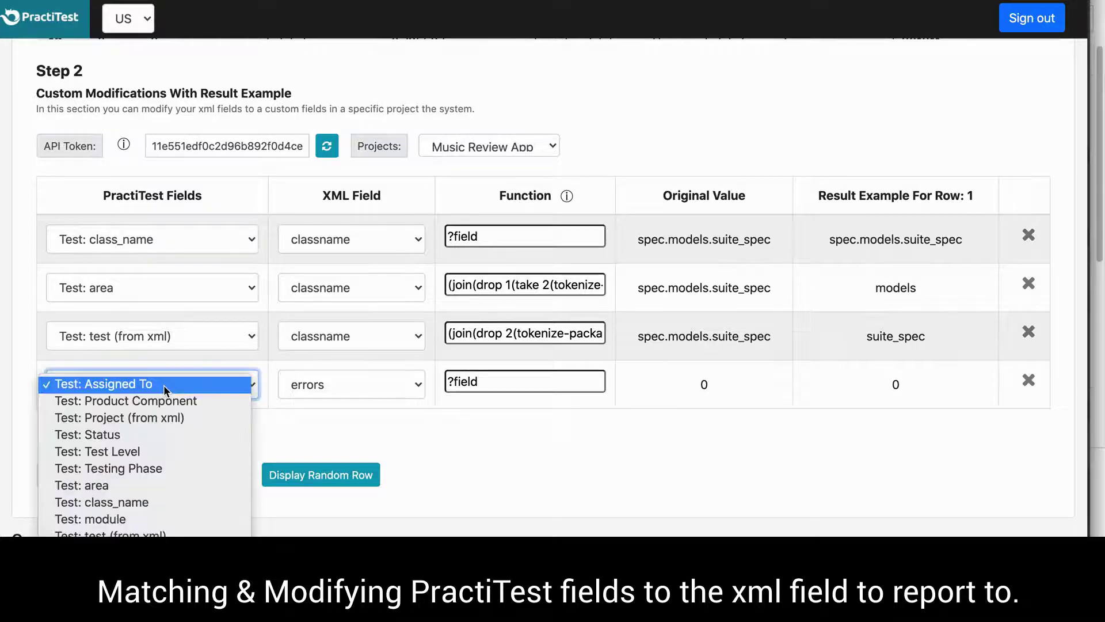
{"action": "left_click", "coordinate": [157, 414]}
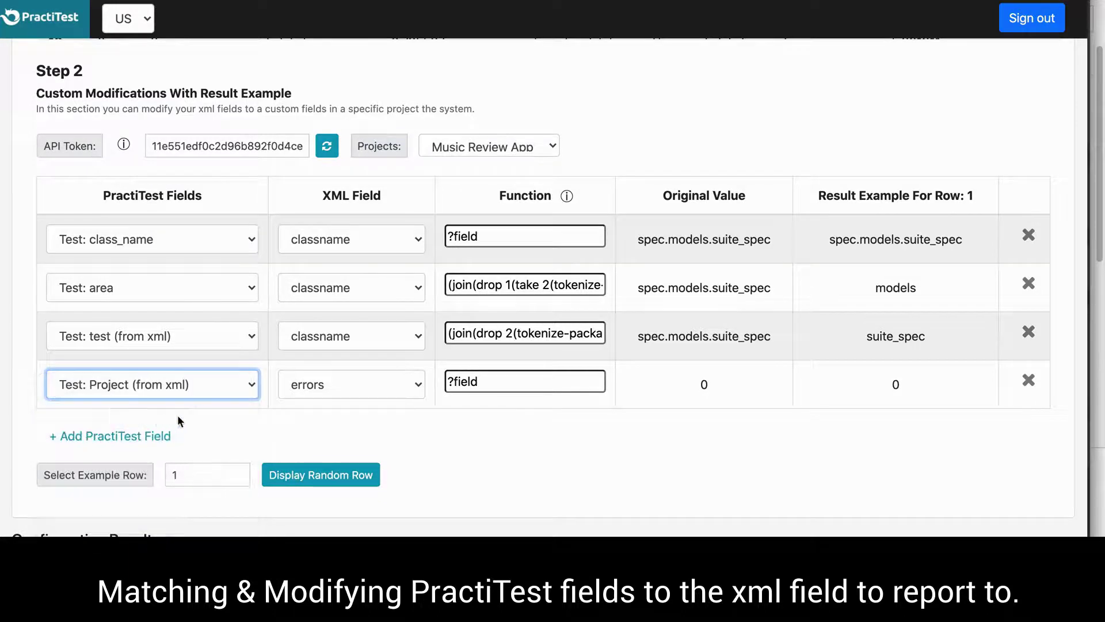
{"action": "triple_click", "coordinate": [489, 382]}
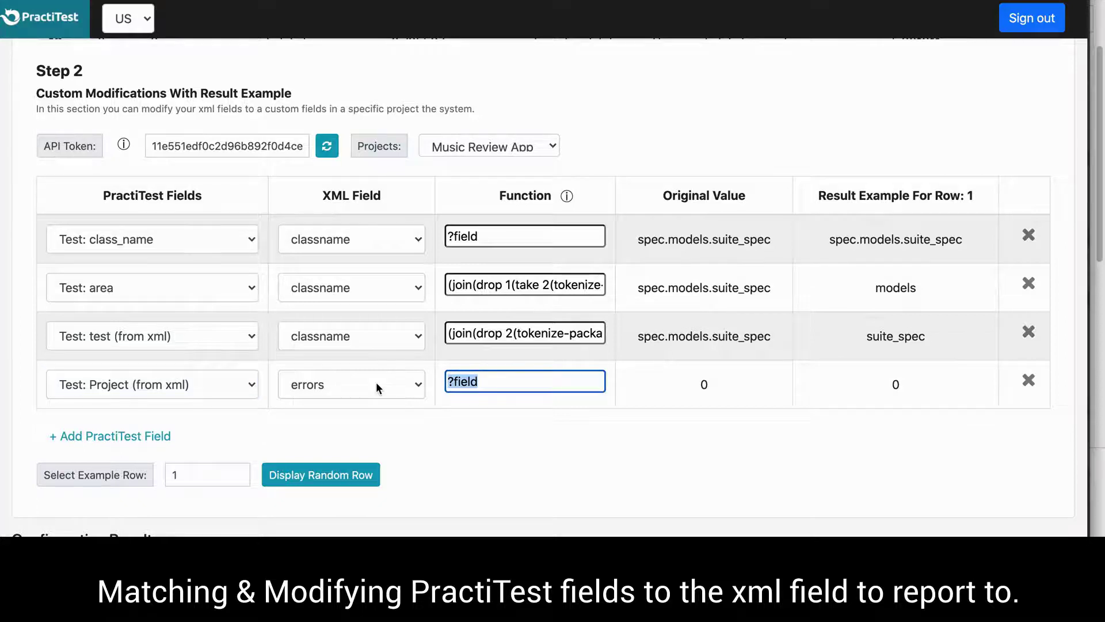
{"action": "type", "text": "Jenkin"}
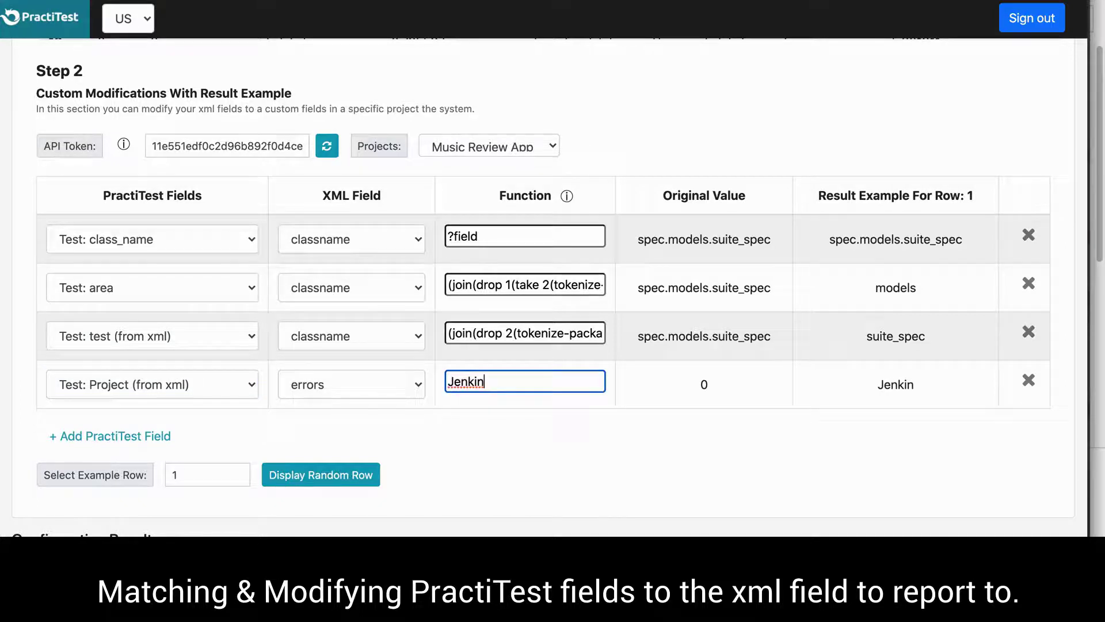
{"action": "type", "text": "s-"}
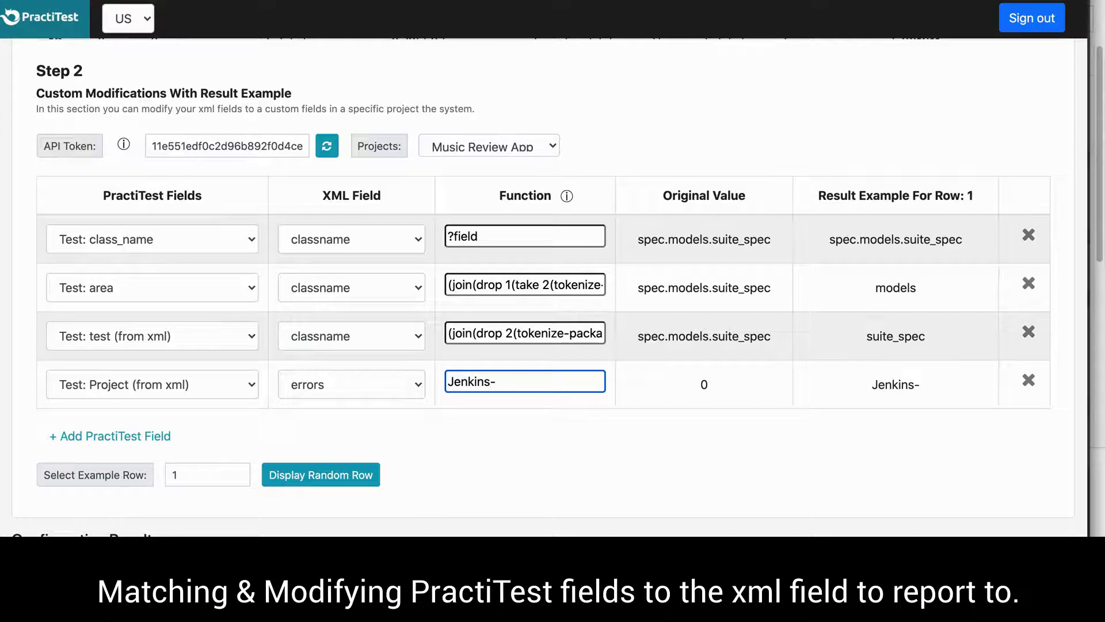
{"action": "type", "text": "Pro"}
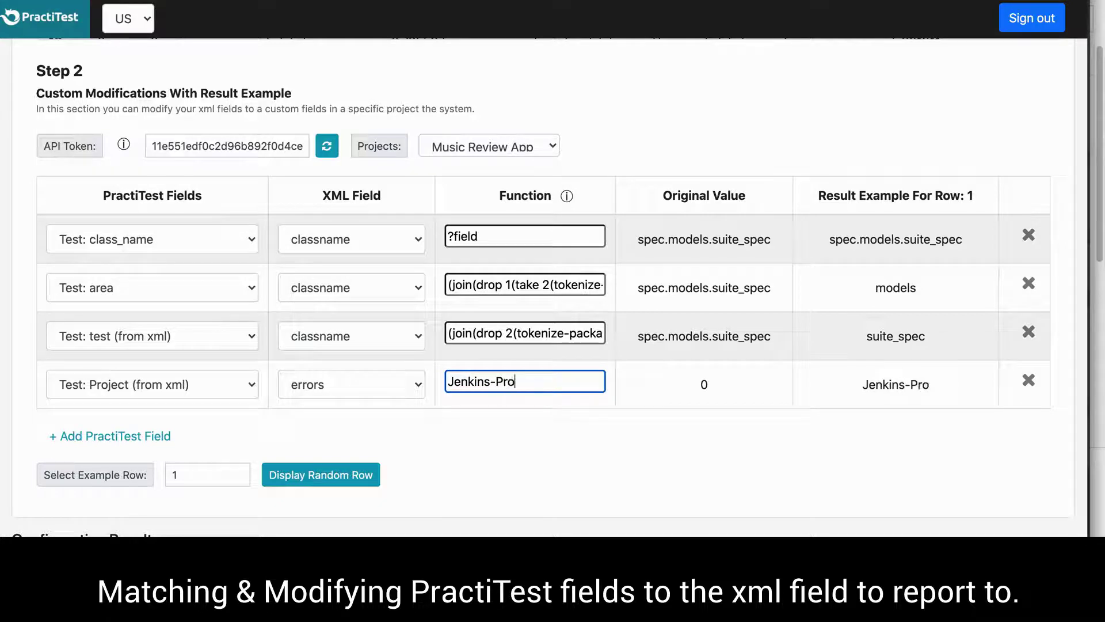
{"action": "type", "text": "jec"}
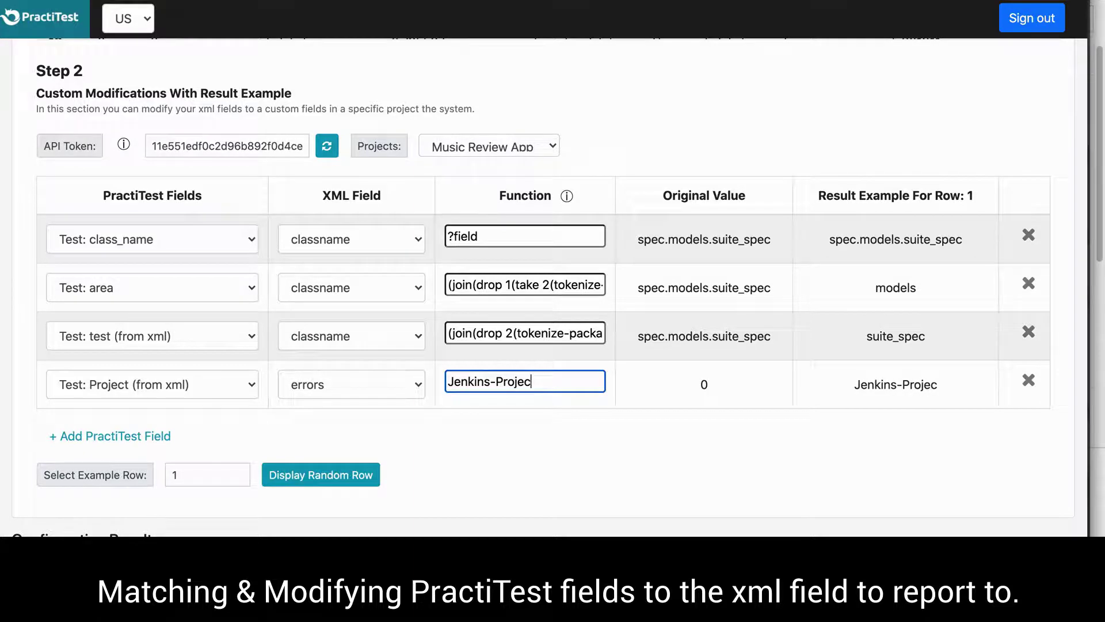
{"action": "type", "text": "t-"}
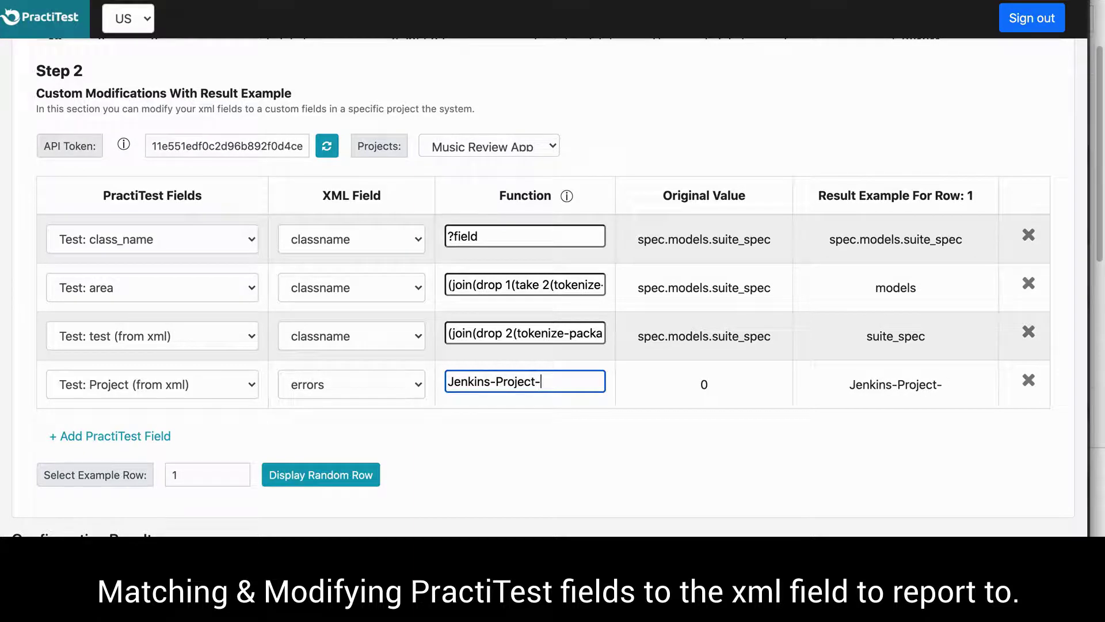
{"action": "type", "text": "1"}
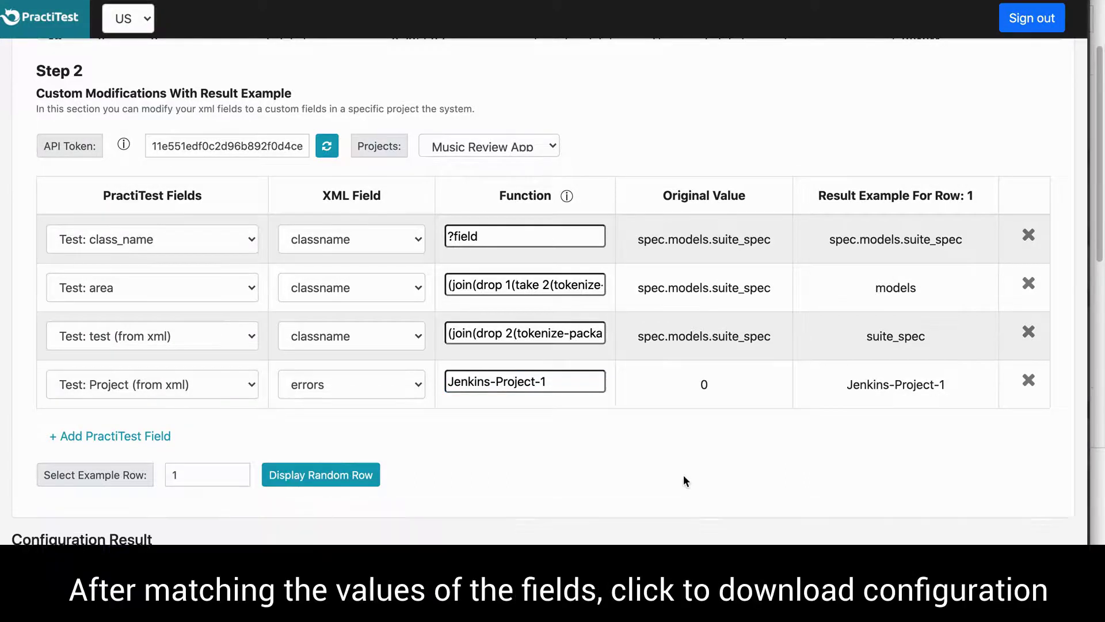
- Download the finished configuration, then reload CONFIGURATION_FILE.json into the configurator
{"action": "left_click", "coordinate": [671, 420]}
{"action": "scroll", "coordinate": [671, 421], "scroll_direction": "down", "scroll_amount": 8}
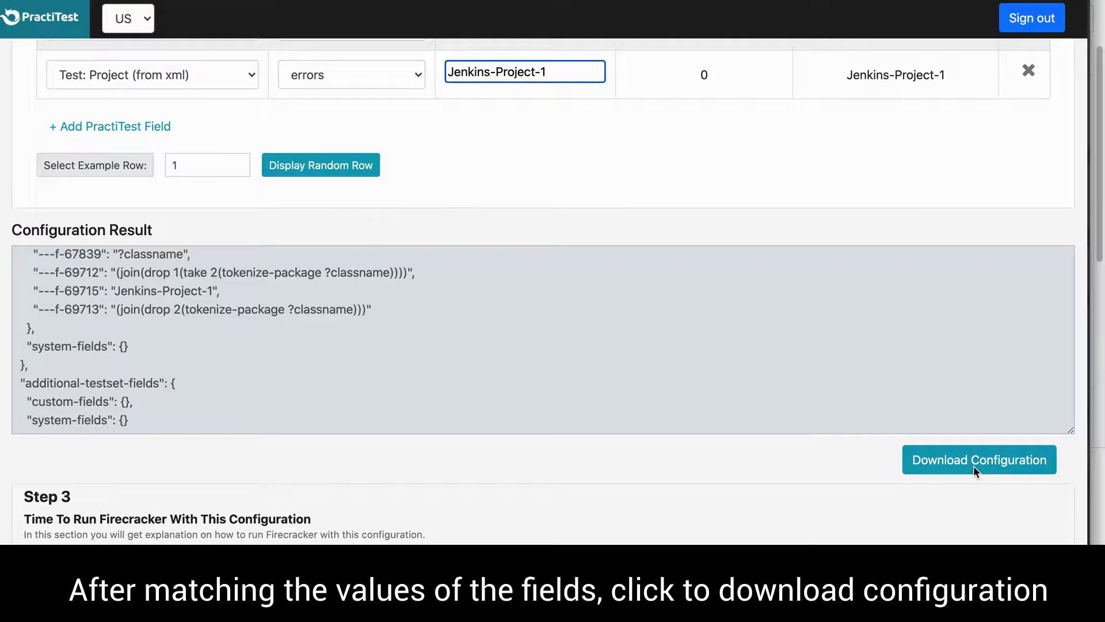
{"action": "left_click", "coordinate": [972, 465]}
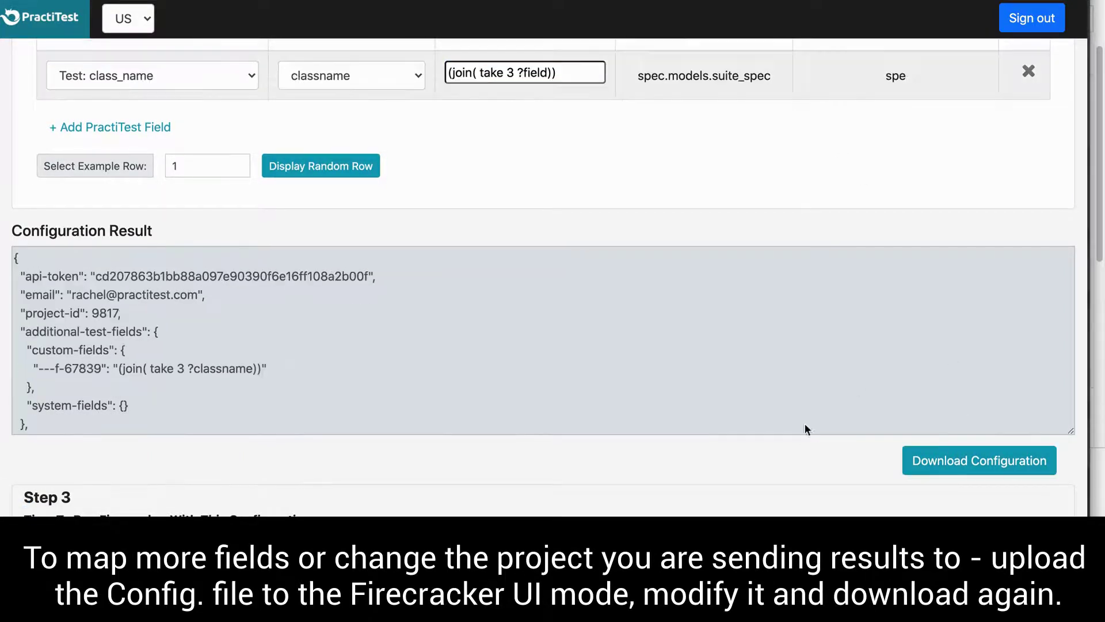
{"action": "scroll", "coordinate": [888, 357], "scroll_direction": "up", "scroll_amount": 10}
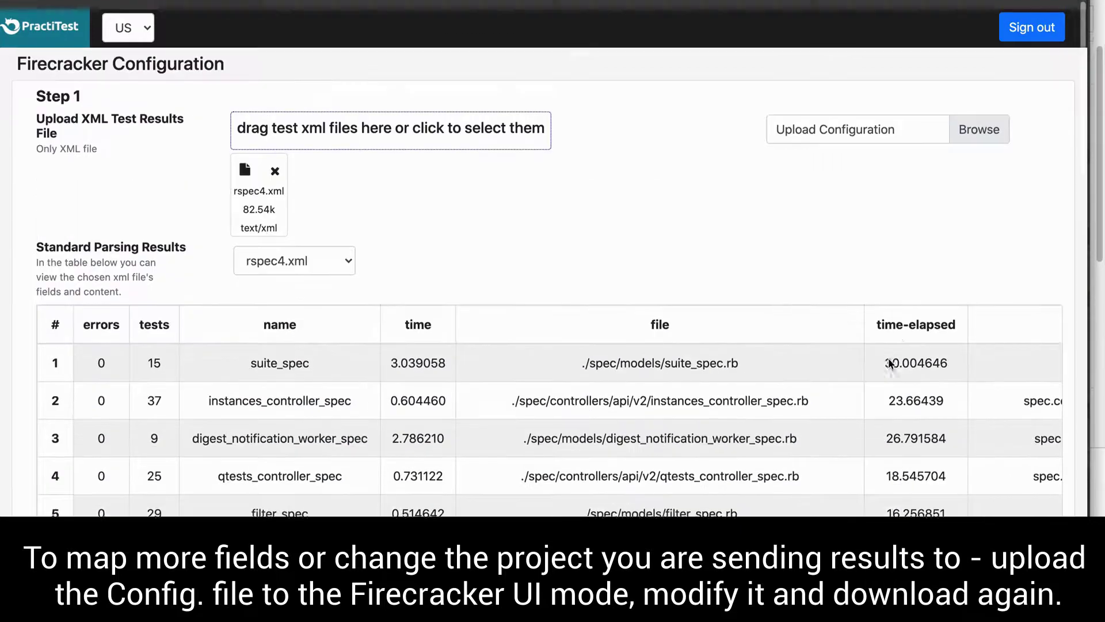
{"action": "left_click", "coordinate": [966, 118]}
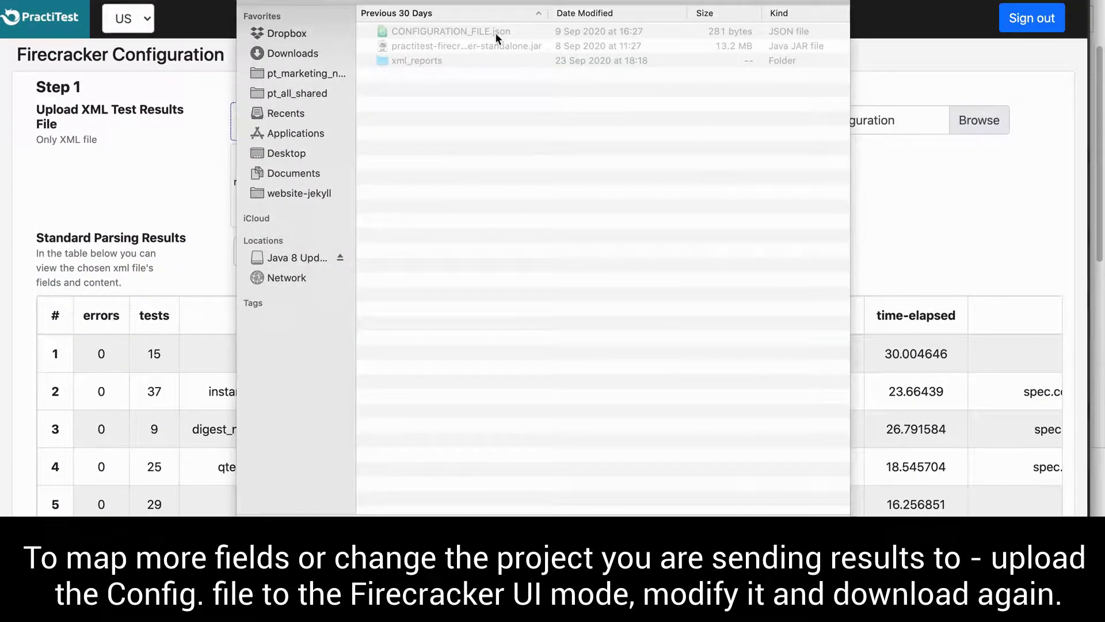
{"action": "double_click", "coordinate": [495, 32]}
- Map the package-name XML field to Test: Testing Phase and download the updated configuration
{"action": "scroll", "coordinate": [1030, 178], "scroll_direction": "down", "scroll_amount": 10}
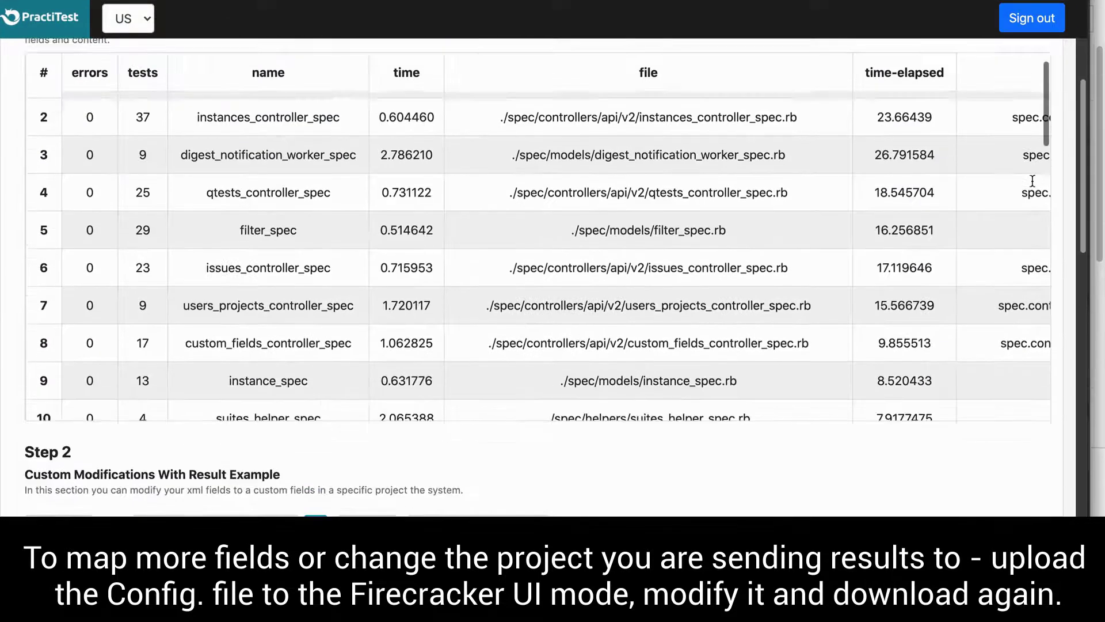
{"action": "scroll", "coordinate": [842, 489], "scroll_direction": "down", "scroll_amount": 5}
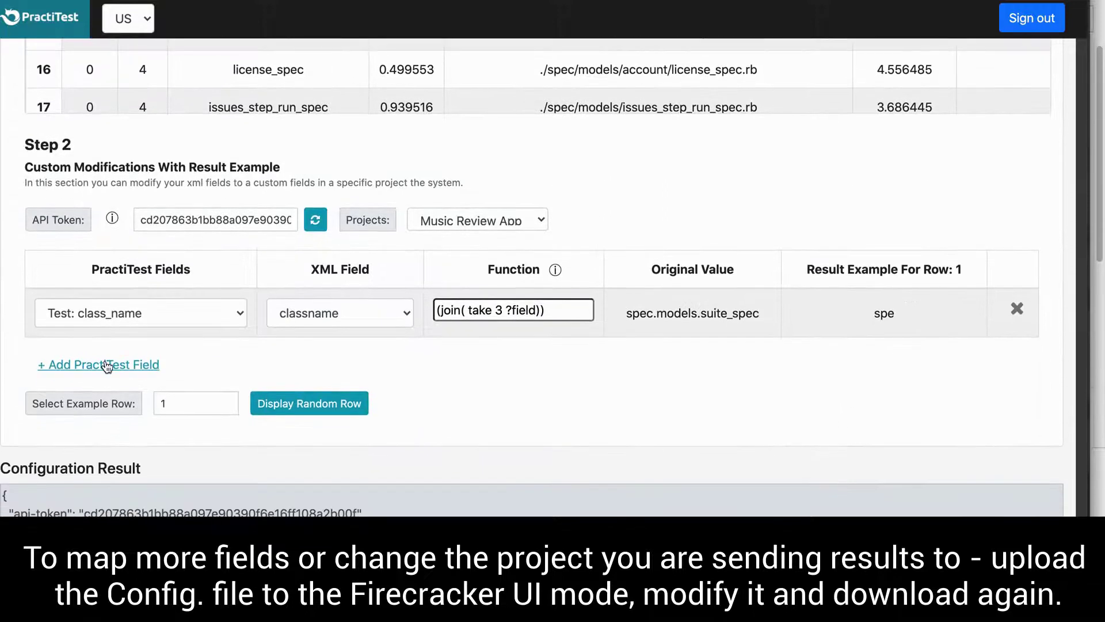
{"action": "left_click", "coordinate": [107, 365]}
{"action": "left_click", "coordinate": [195, 321]}
{"action": "left_click", "coordinate": [147, 398]}
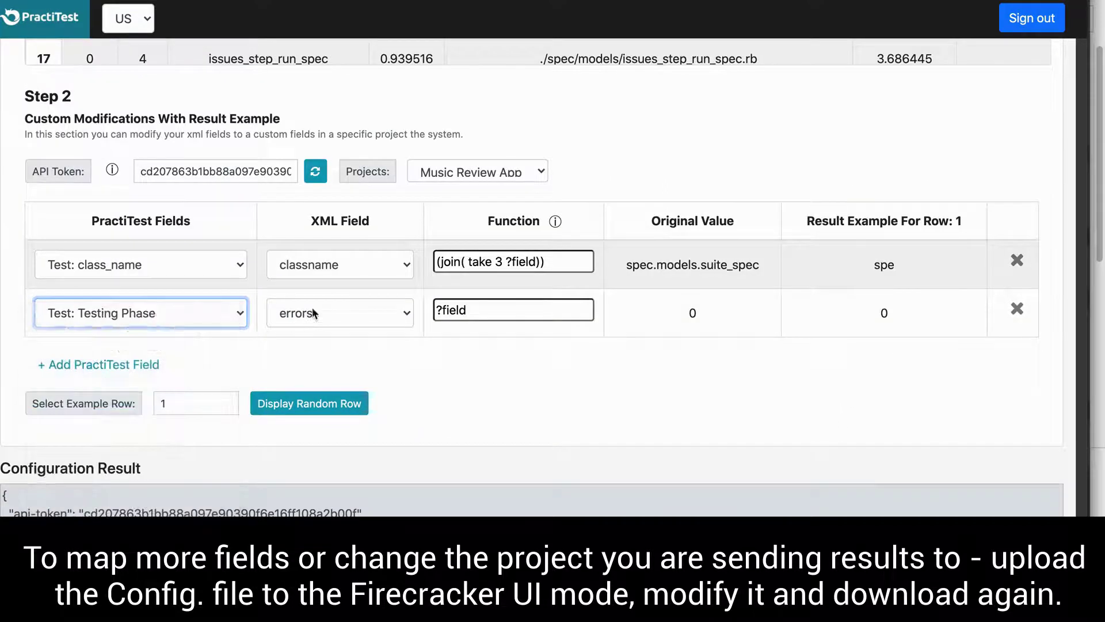
{"action": "left_click", "coordinate": [314, 313]}
{"action": "left_click", "coordinate": [316, 498]}
{"action": "scroll", "coordinate": [616, 349], "scroll_direction": "down", "scroll_amount": 6}
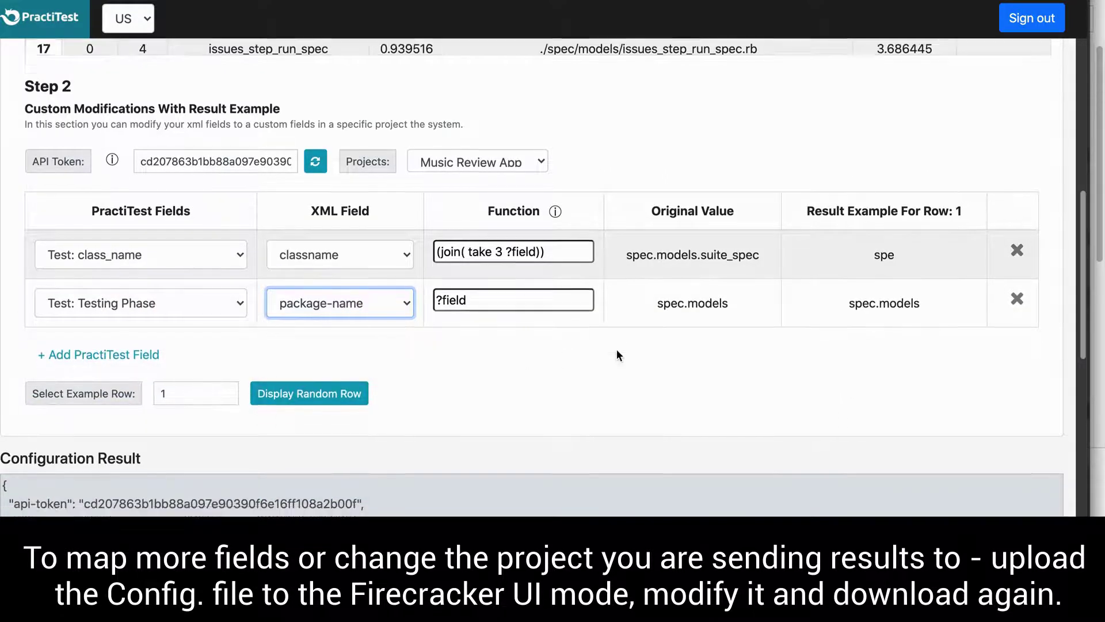
{"action": "left_click", "coordinate": [967, 354]}
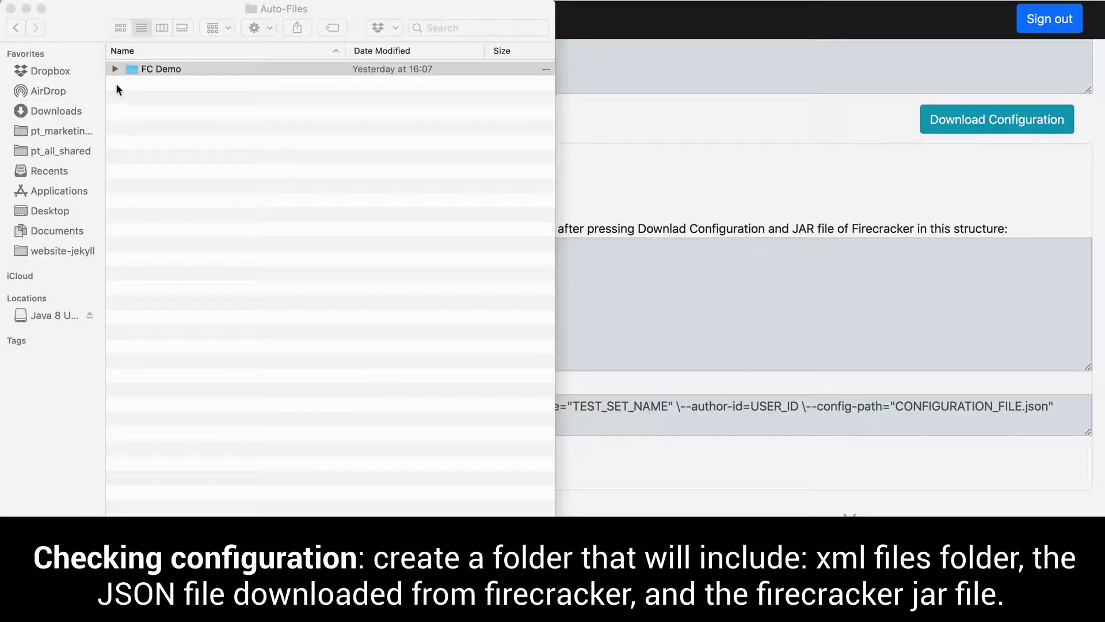
- Expand FC Demo and xml_reports to show the configuration JSON, Firecracker JAR and rspec3.xml
{"action": "left_click", "coordinate": [115, 70]}
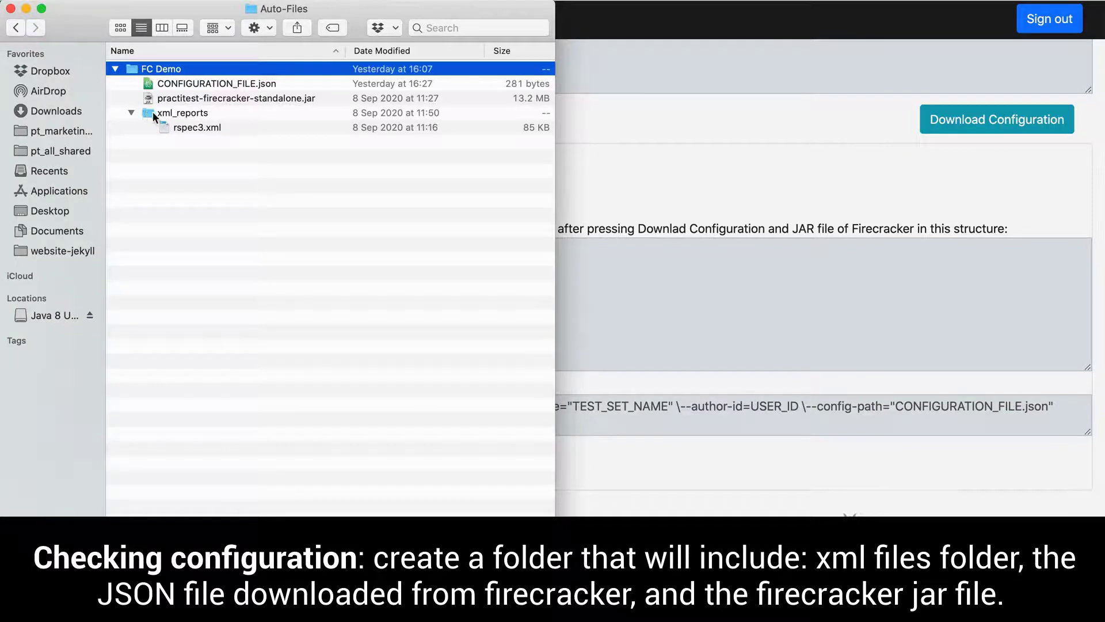
{"action": "left_click", "coordinate": [133, 112]}
{"action": "left_click", "coordinate": [132, 112]}
{"action": "left_click", "coordinate": [175, 127]}
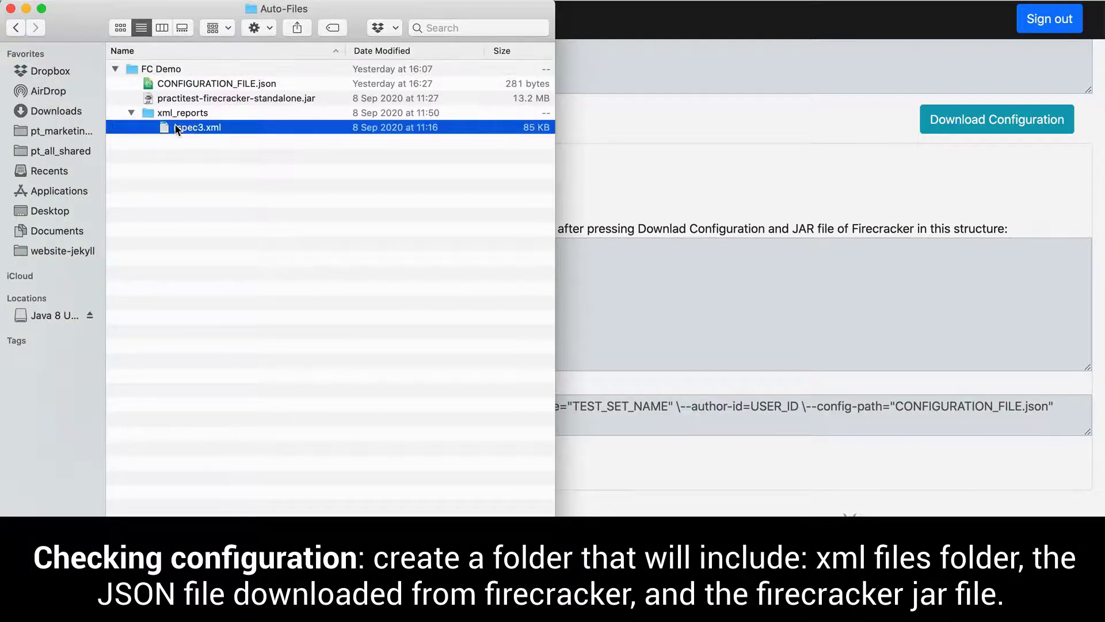
{"action": "left_click", "coordinate": [200, 86]}
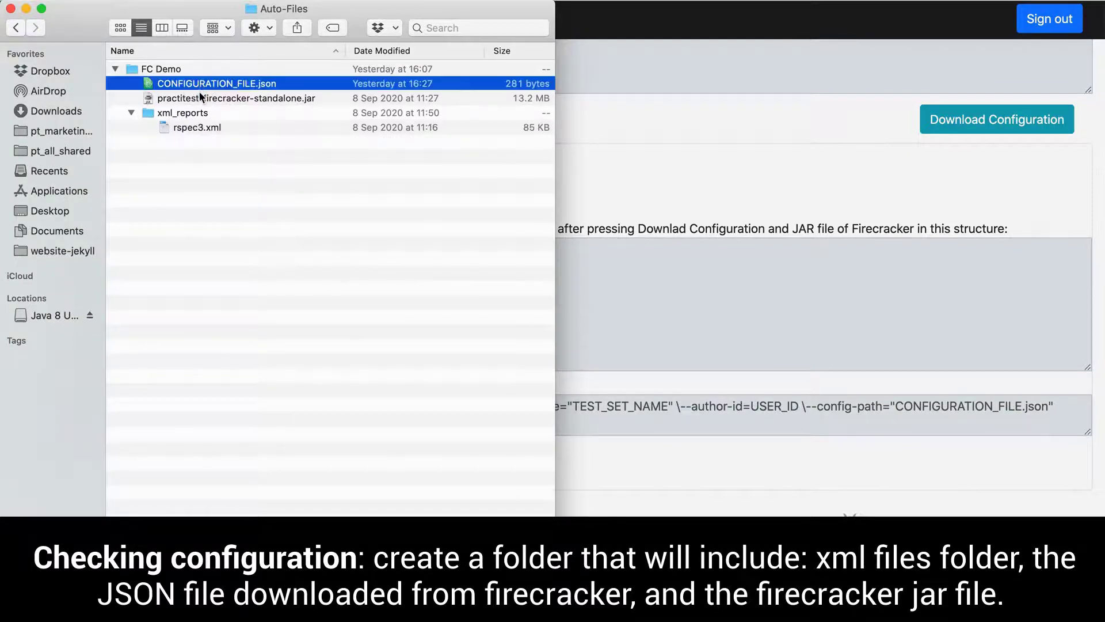
{"action": "left_click", "coordinate": [201, 99]}
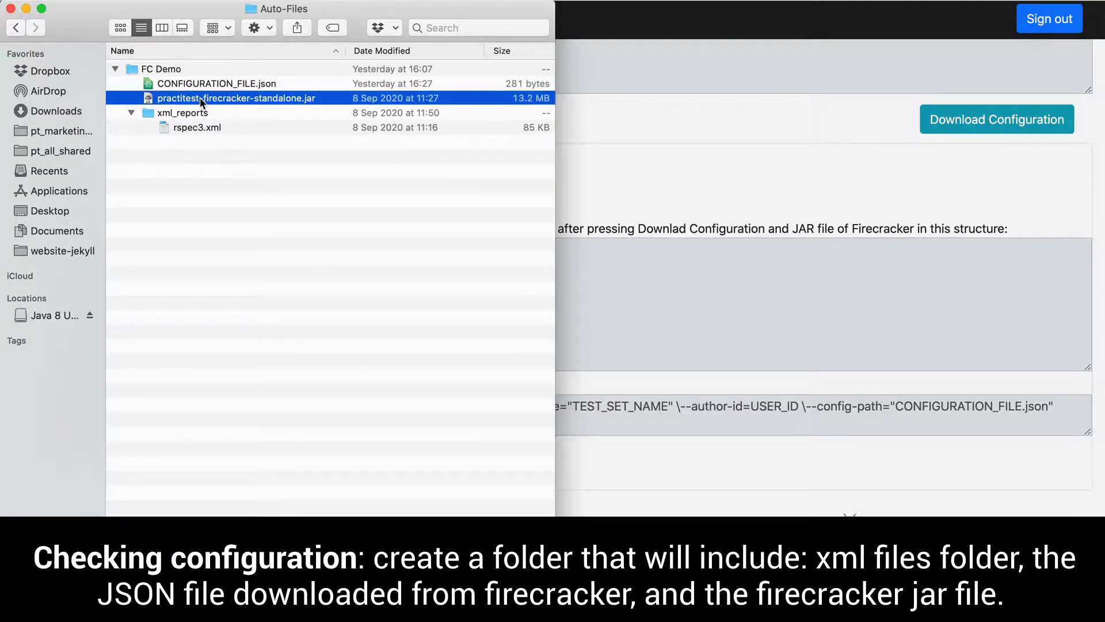
{"action": "key", "text": "super+Tab"}
{"action": "key", "text": "super+Tab"}
{"action": "key", "text": "super+Tab"}
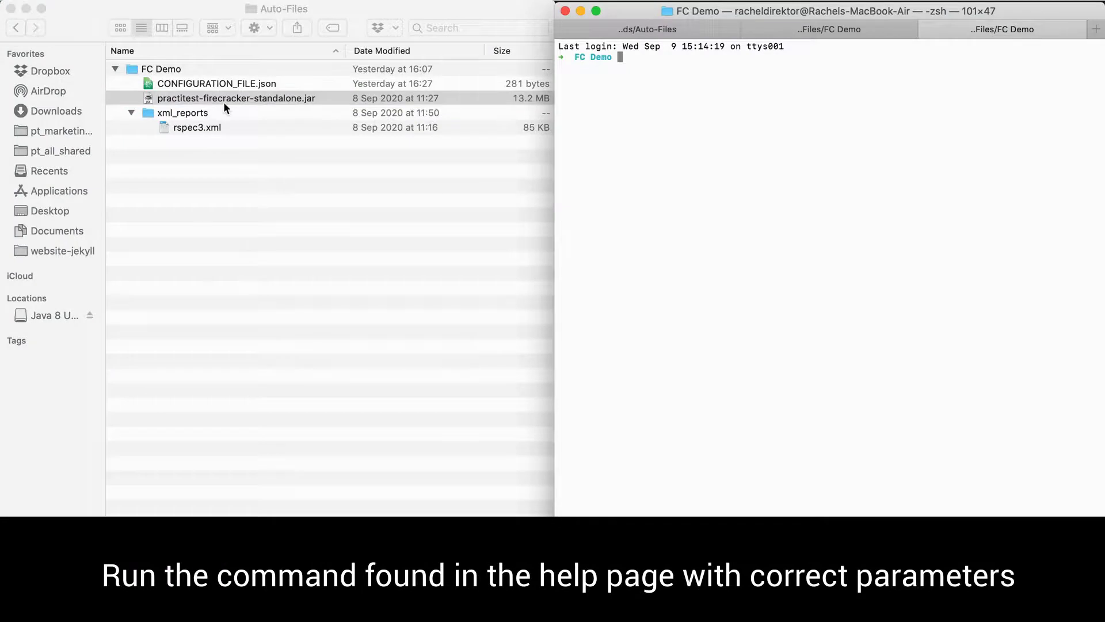
- Run the Firecracker jar with the xml_reports path, test set FC1, author id and config file
{"action": "key", "text": "super+v"}
{"action": "key", "text": "Right"}
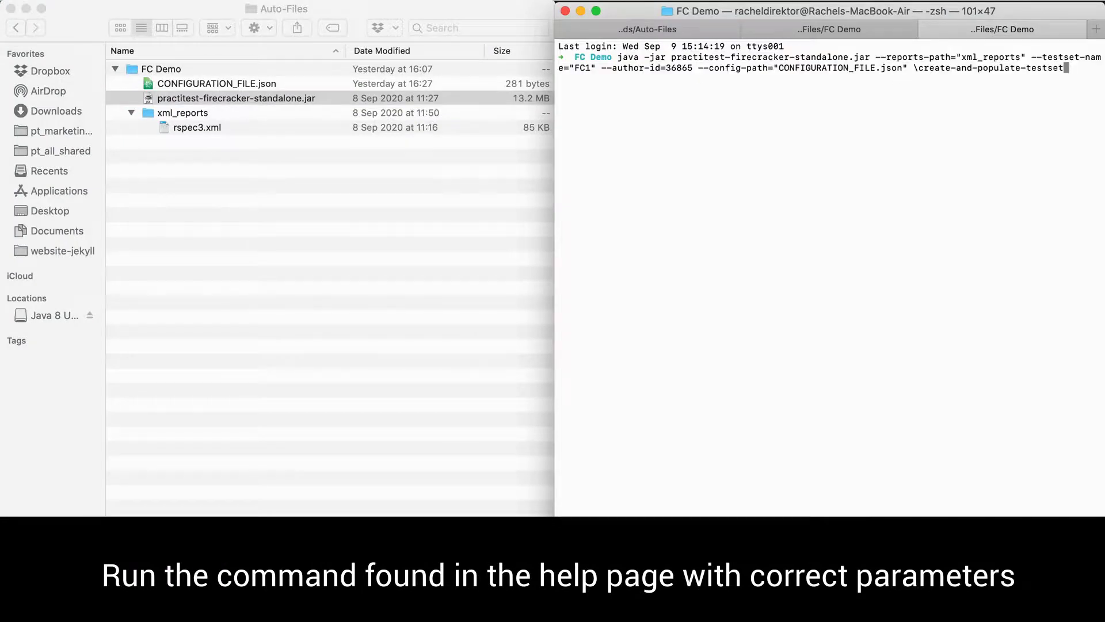
{"action": "double_click", "coordinate": [826, 68]}
{"action": "double_click", "coordinate": [676, 68]}
{"action": "double_click", "coordinate": [582, 68]}
{"action": "double_click", "coordinate": [1020, 57]}
{"action": "key", "text": "Return"}
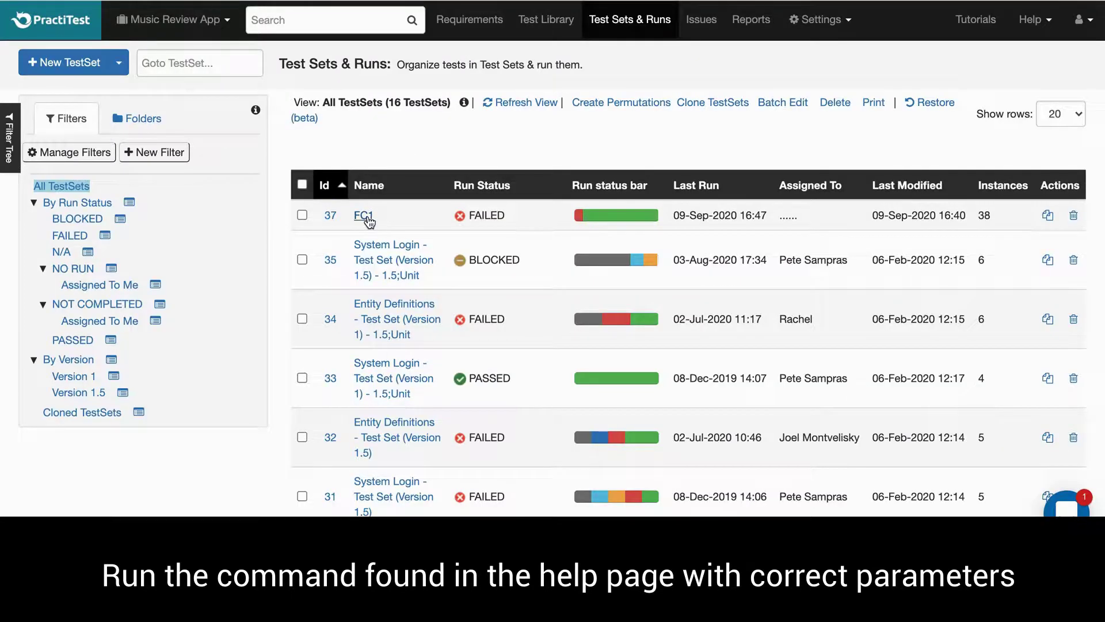
- Open the FC1 test set to review its instances, then scroll the dashboard's project, area and run-status charts
{"action": "left_click", "coordinate": [364, 216]}
{"action": "scroll", "coordinate": [629, 276], "scroll_direction": "down", "scroll_amount": 8}
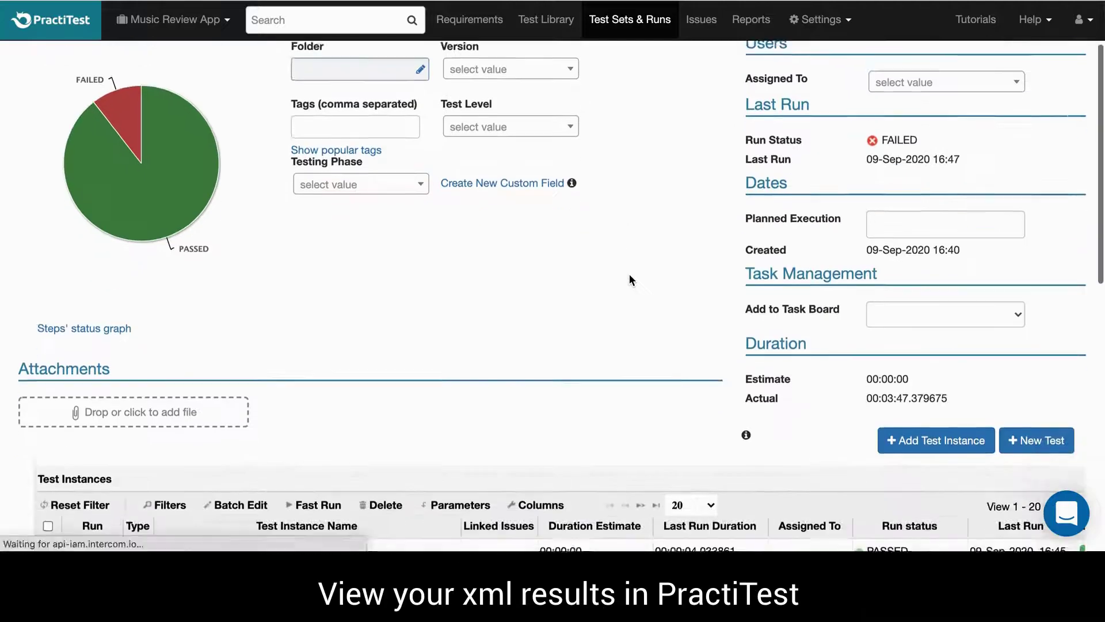
{"action": "scroll", "coordinate": [629, 274], "scroll_direction": "down", "scroll_amount": 5}
{"action": "scroll", "coordinate": [630, 274], "scroll_direction": "up", "scroll_amount": 15}
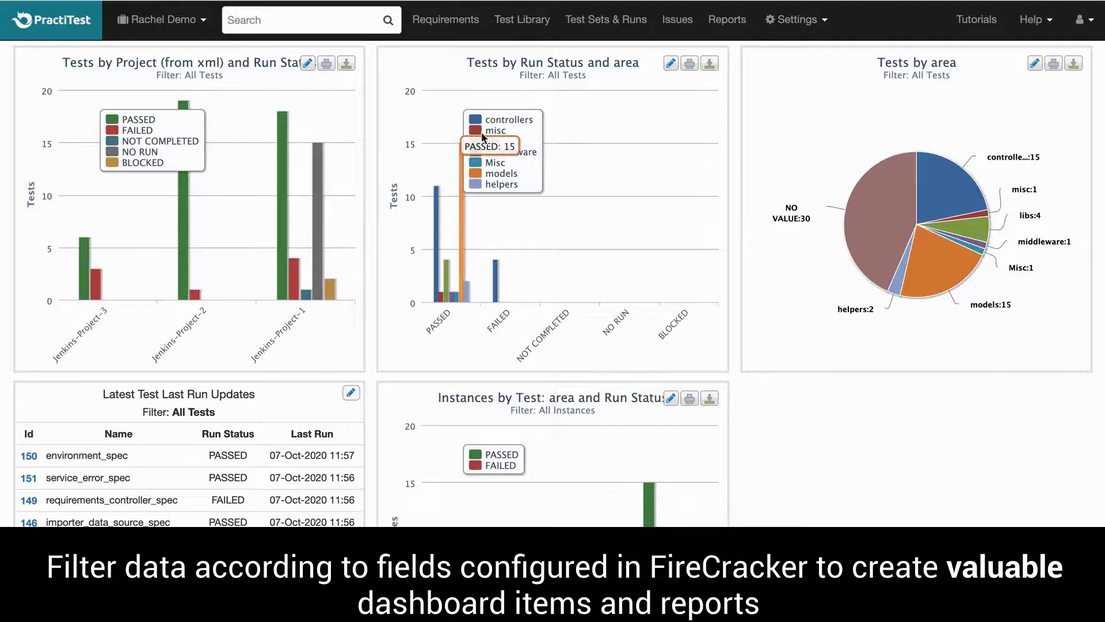
{"action": "scroll", "coordinate": [941, 206], "scroll_direction": "down", "scroll_amount": 3}
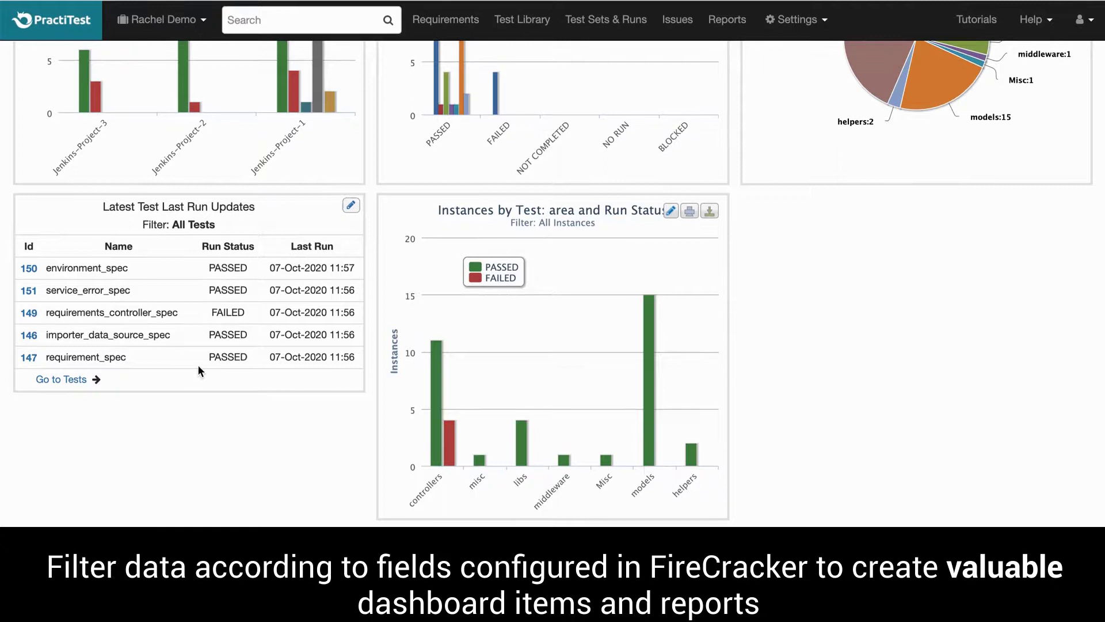
{"action": "scroll", "coordinate": [198, 364], "scroll_direction": "up", "scroll_amount": 5}
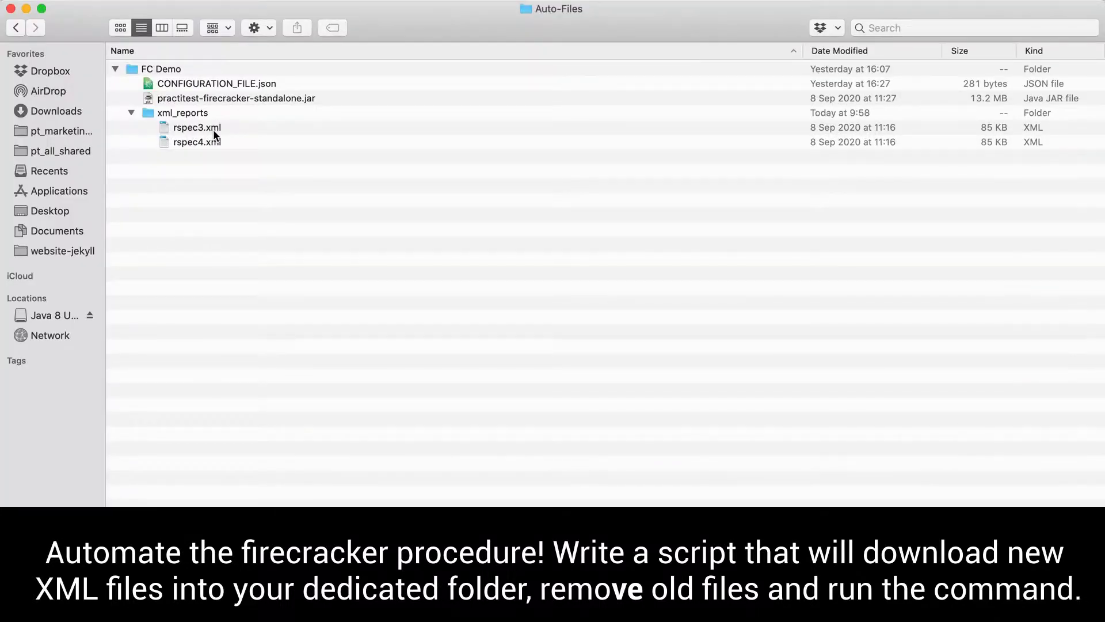
- Delete the old rspec3.xml report from xml_reports, keeping rspec4.xml
{"action": "left_click", "coordinate": [213, 129]}
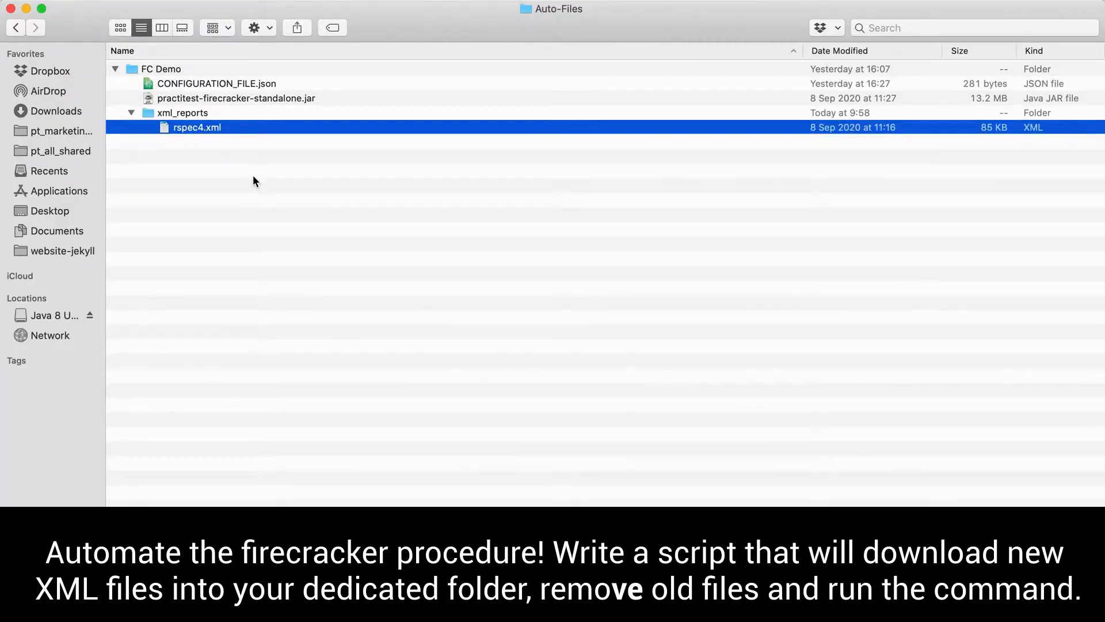